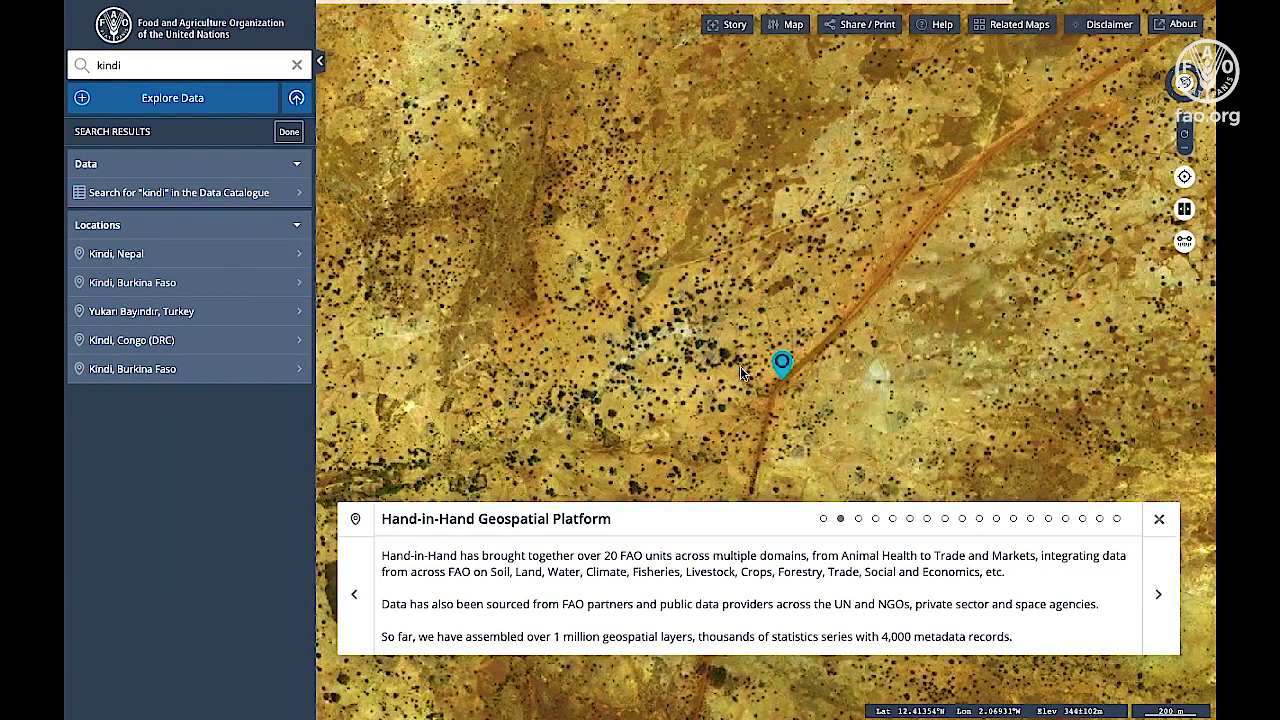
# Zoom the satellite map near the Kindi pin in from 200 m to 20 m scale
pyautogui.scroll(5, 739, 368)
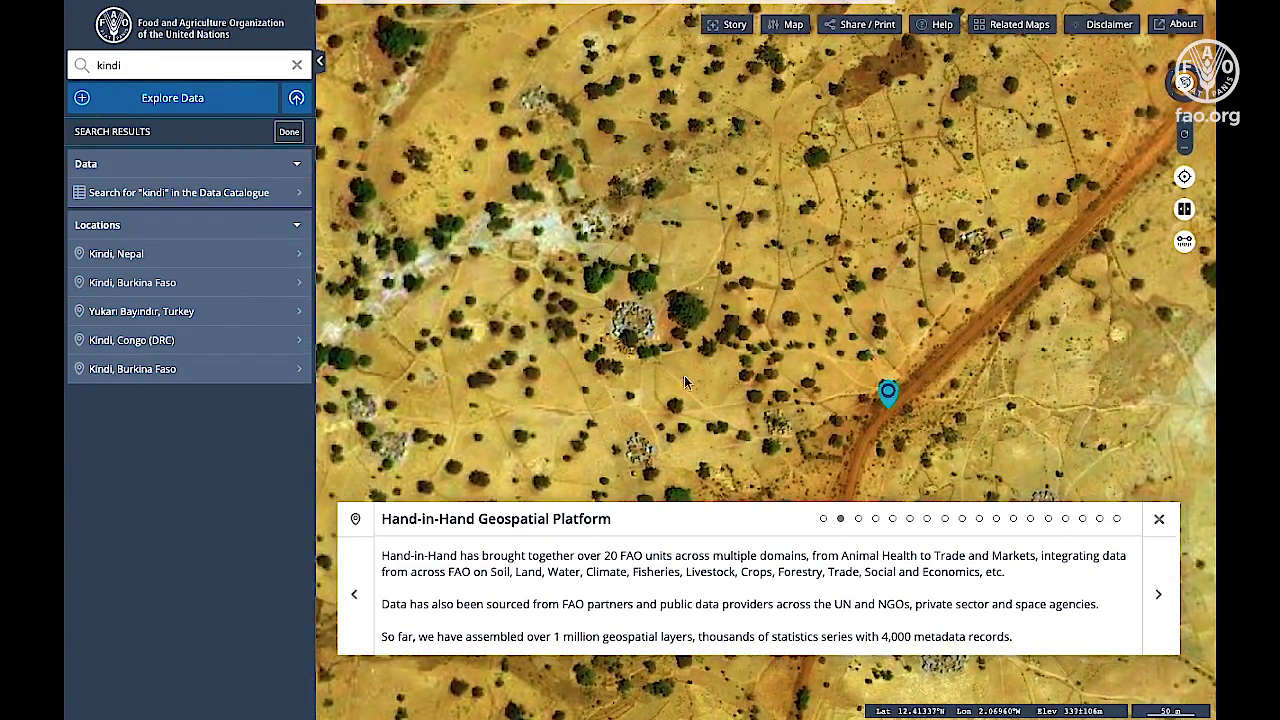
pyautogui.scroll(3, 679, 377)
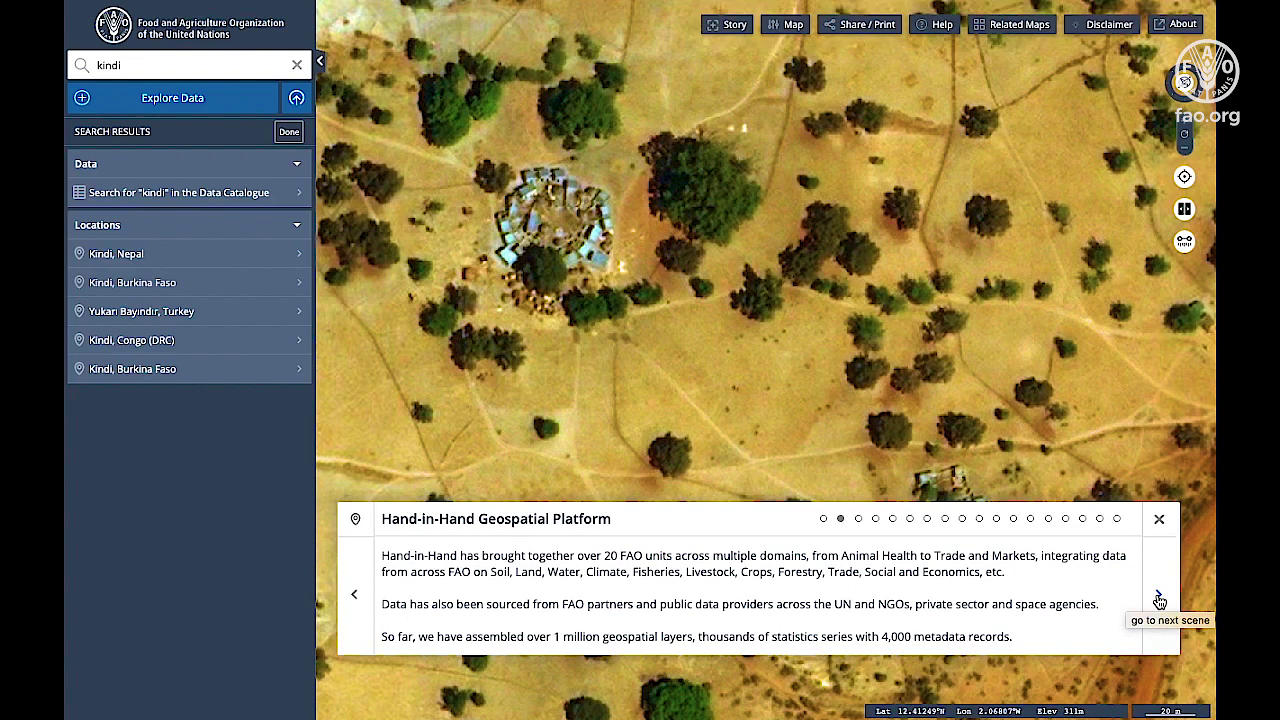
# Advance to the WaPOR, AQUASTAT rivers scene, zoom in, and inspect a Taritatu river segment's attributes
pyautogui.click(1159, 600)
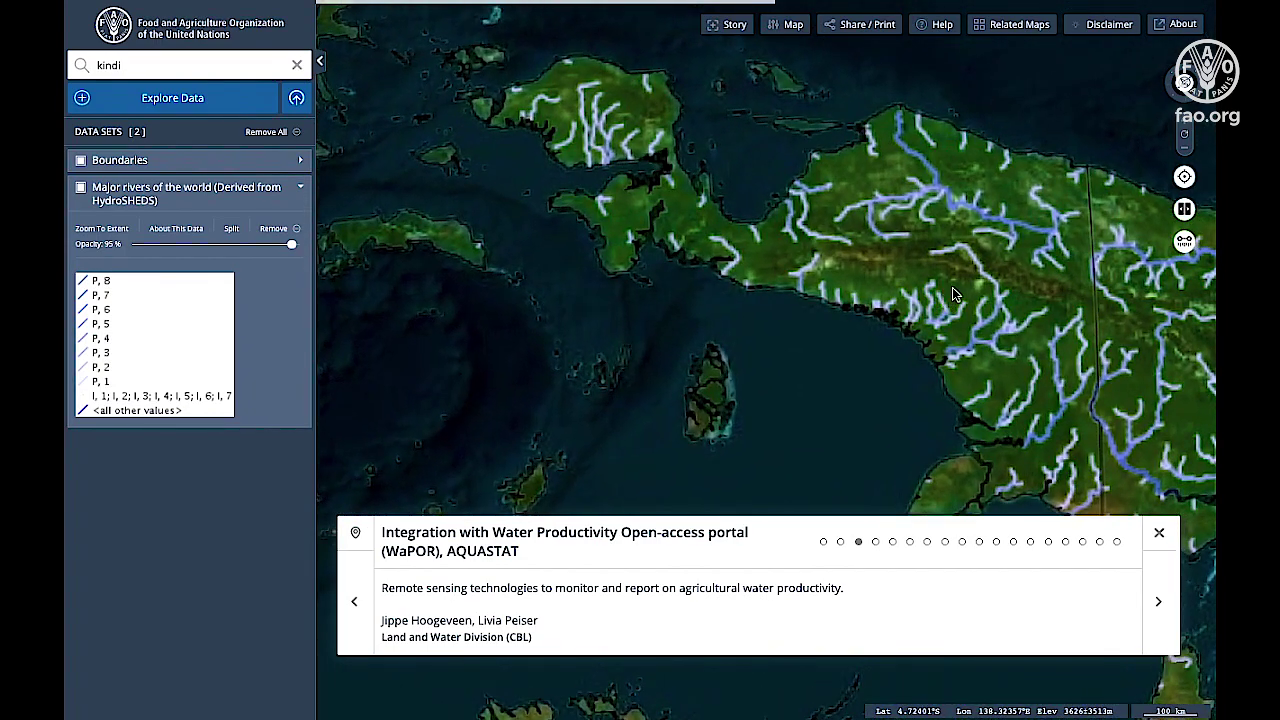
pyautogui.scroll(2, 942, 293)
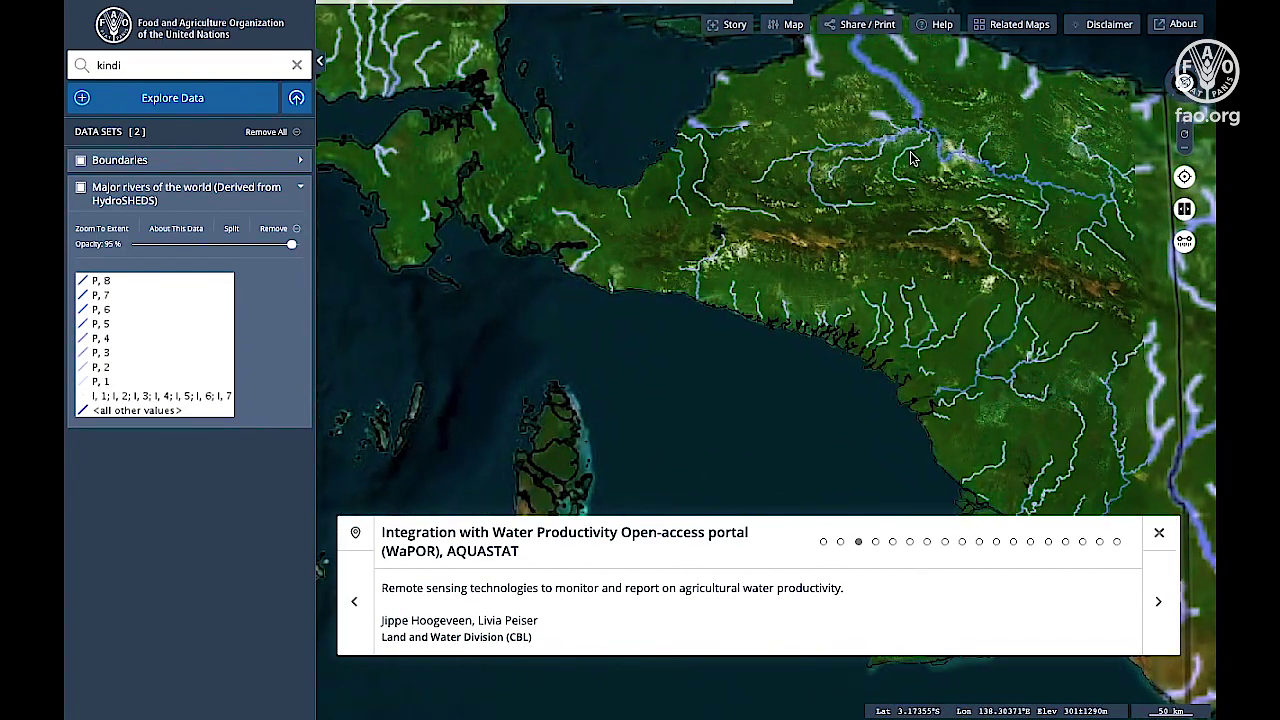
pyautogui.click(942, 152)
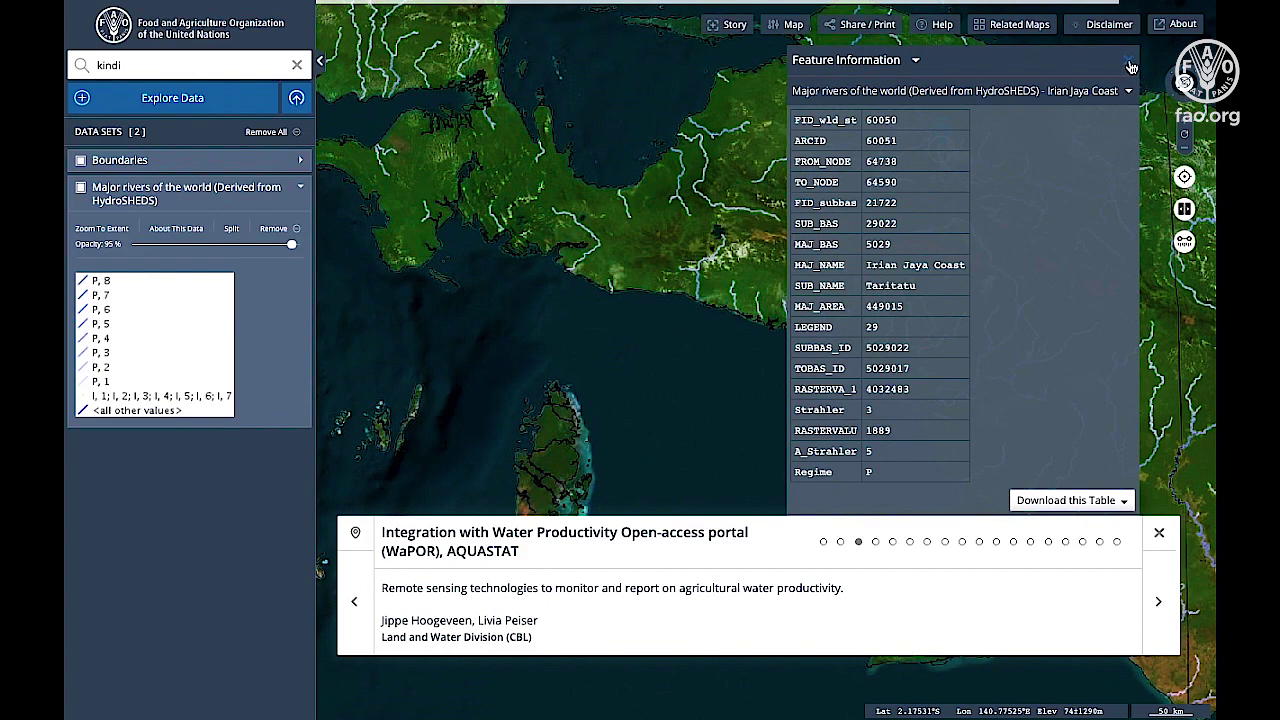
pyautogui.click(1130, 64)
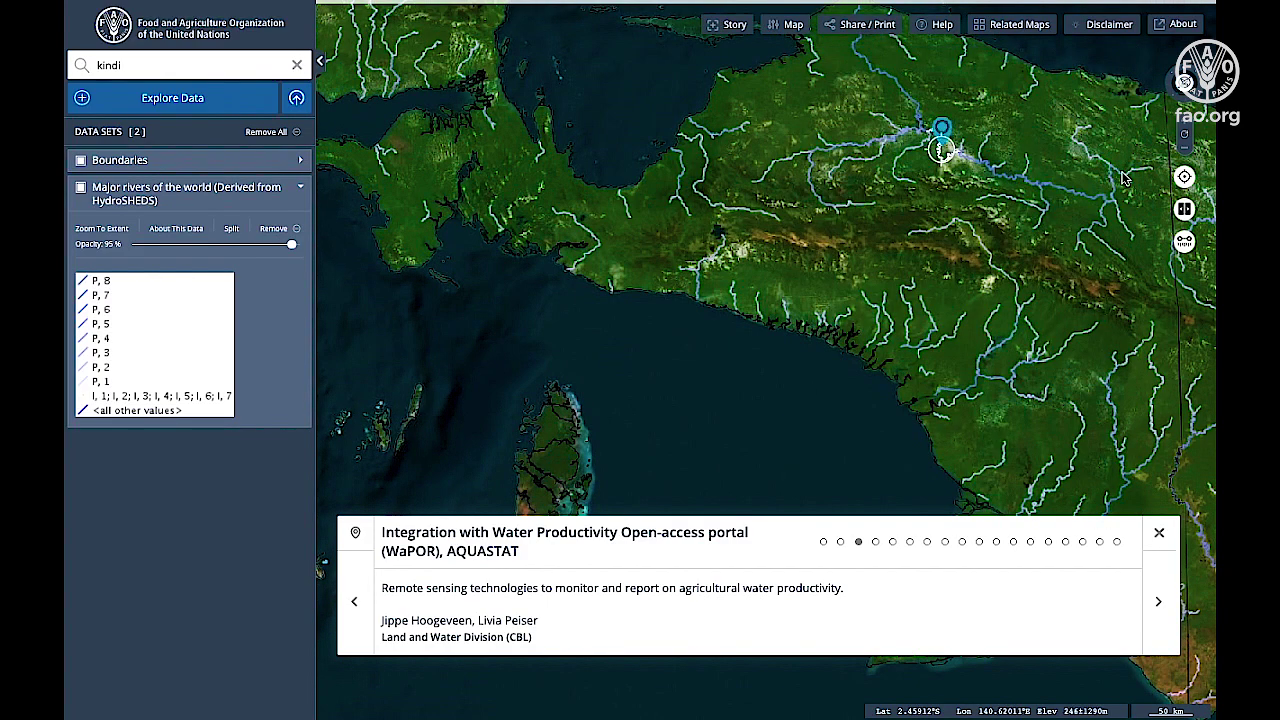
# Advance past the Agricultural Systems at Risk and irrigation areas scenes to the livestock and Rift Valley fever scene
pyautogui.click(1160, 607)
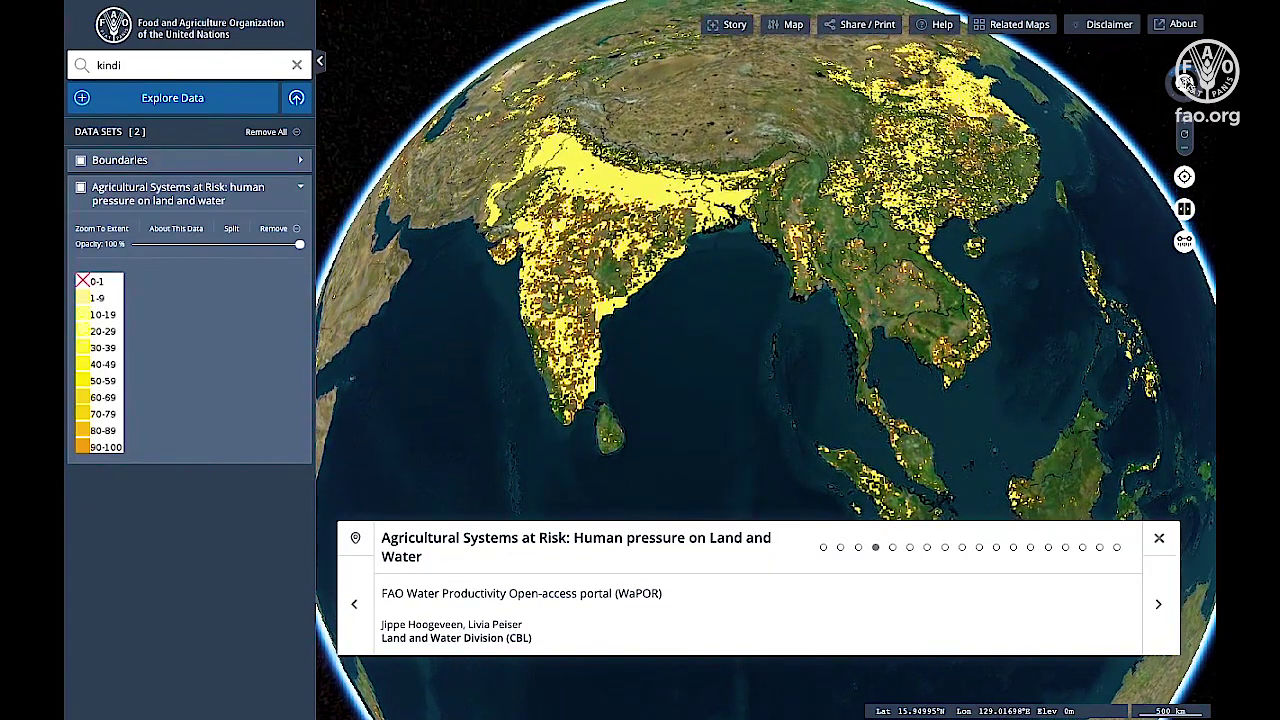
pyautogui.click(1159, 609)
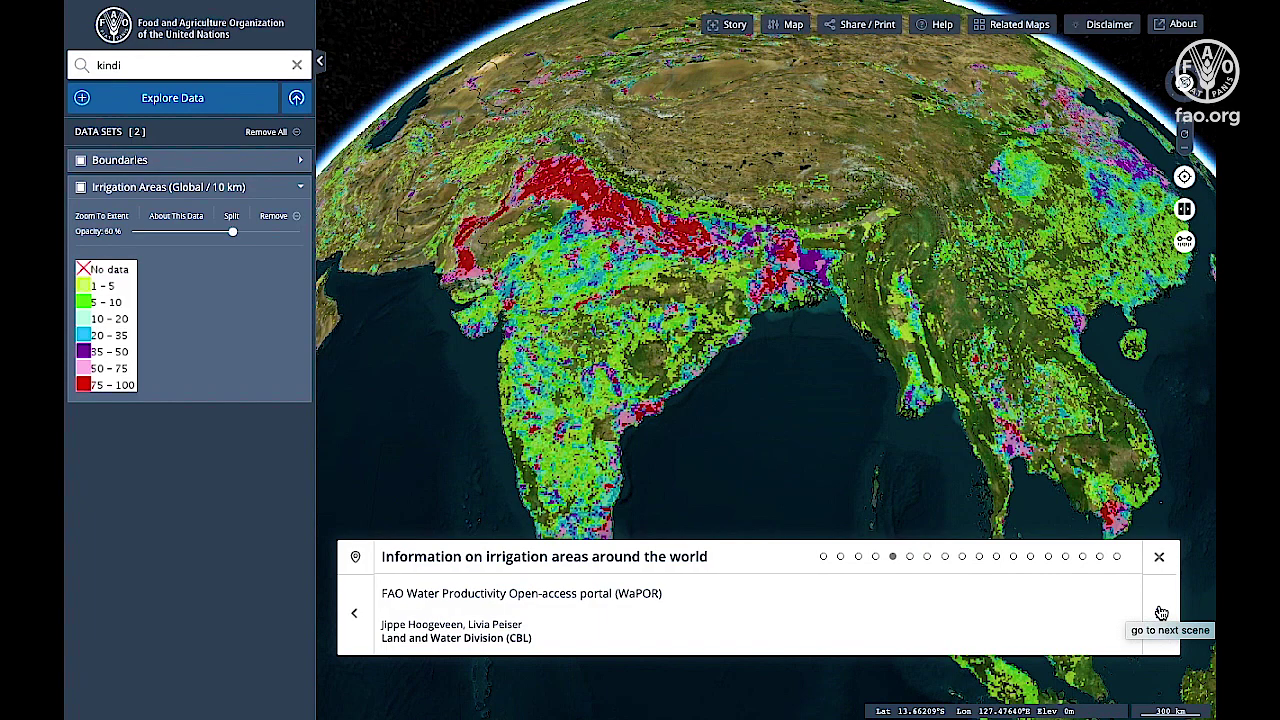
pyautogui.click(1161, 613)
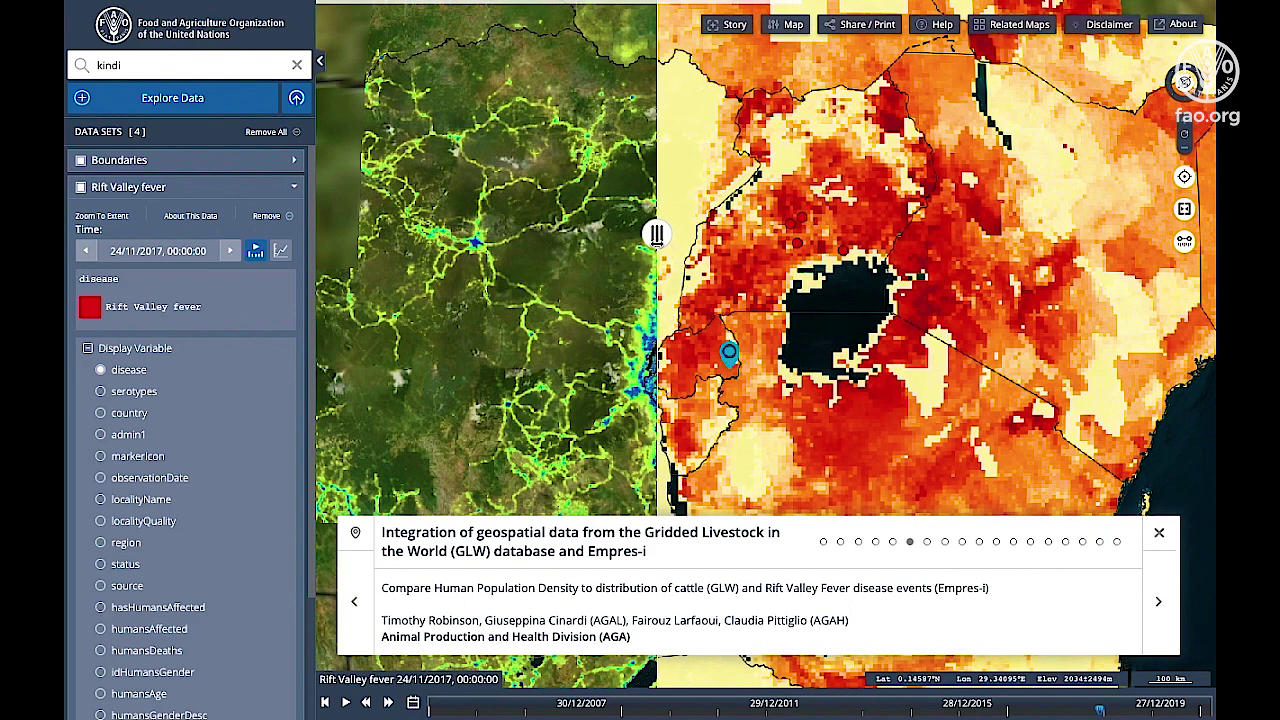
# Drag the cattle/population split divider right and inspect the Buikwe Rift Valley fever event
pyautogui.moveTo(656, 234); pyautogui.dragTo(906, 250)
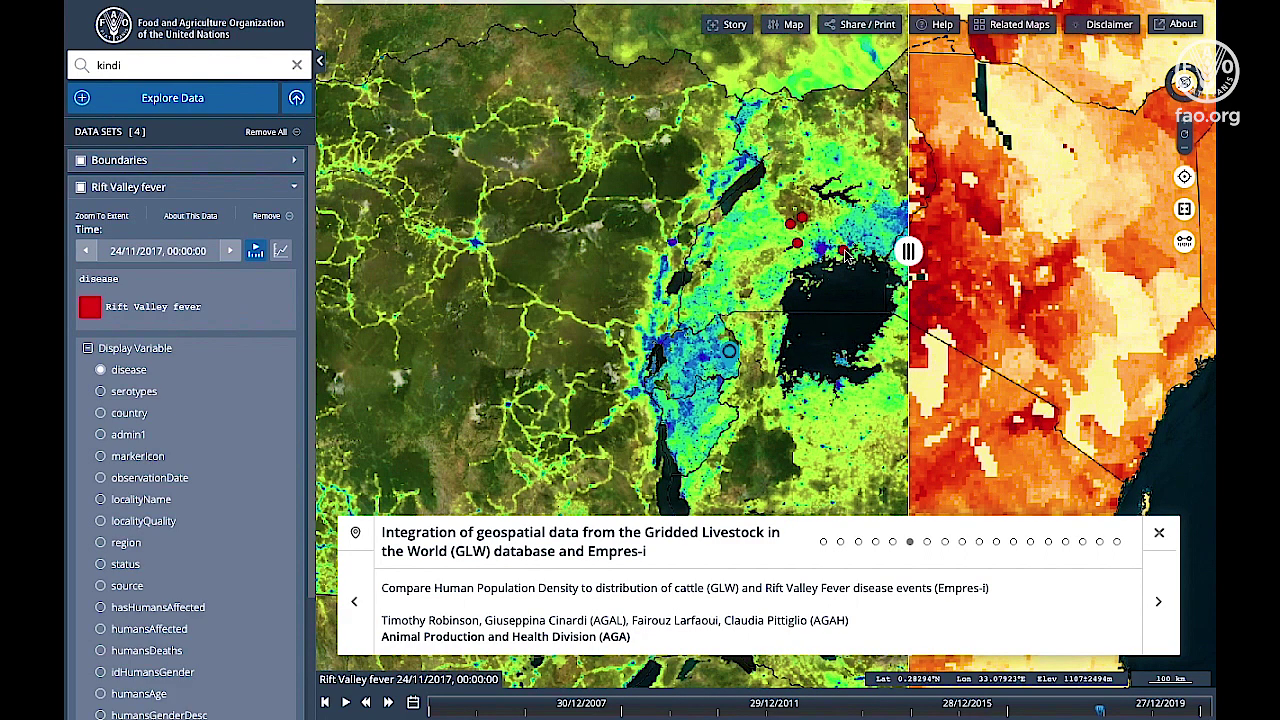
pyautogui.click(845, 255)
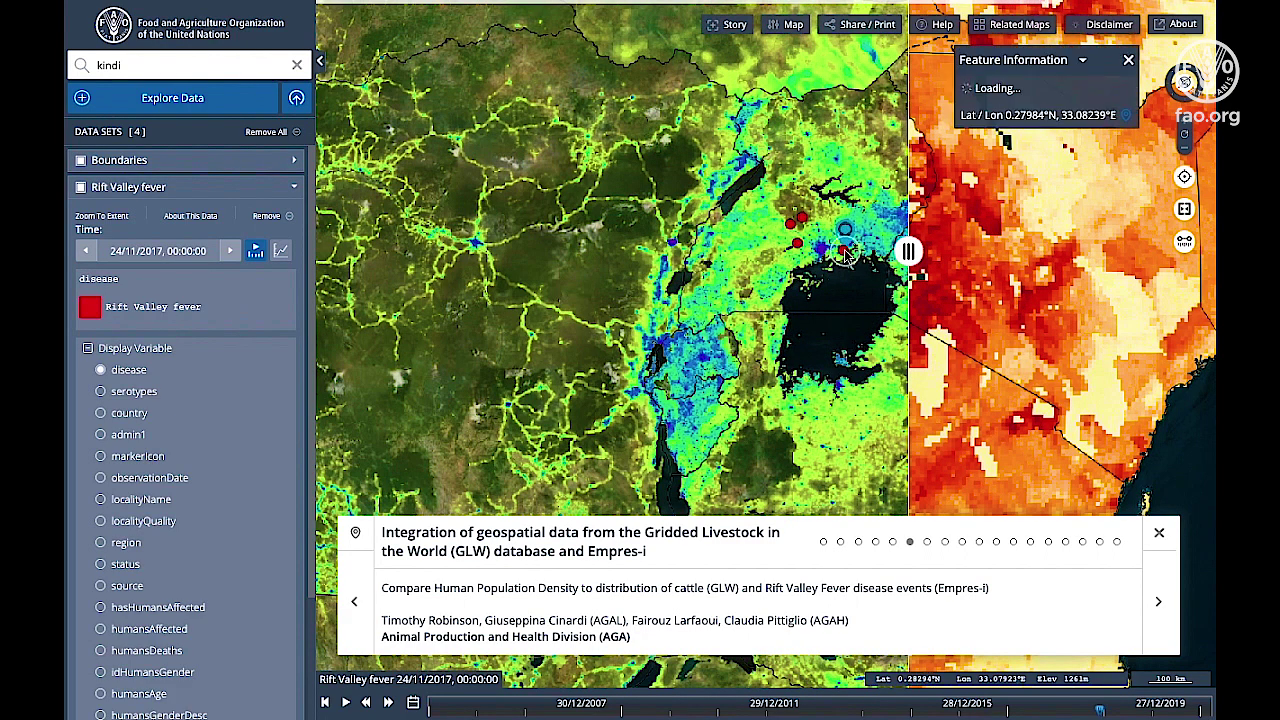
pyautogui.click(1131, 62)
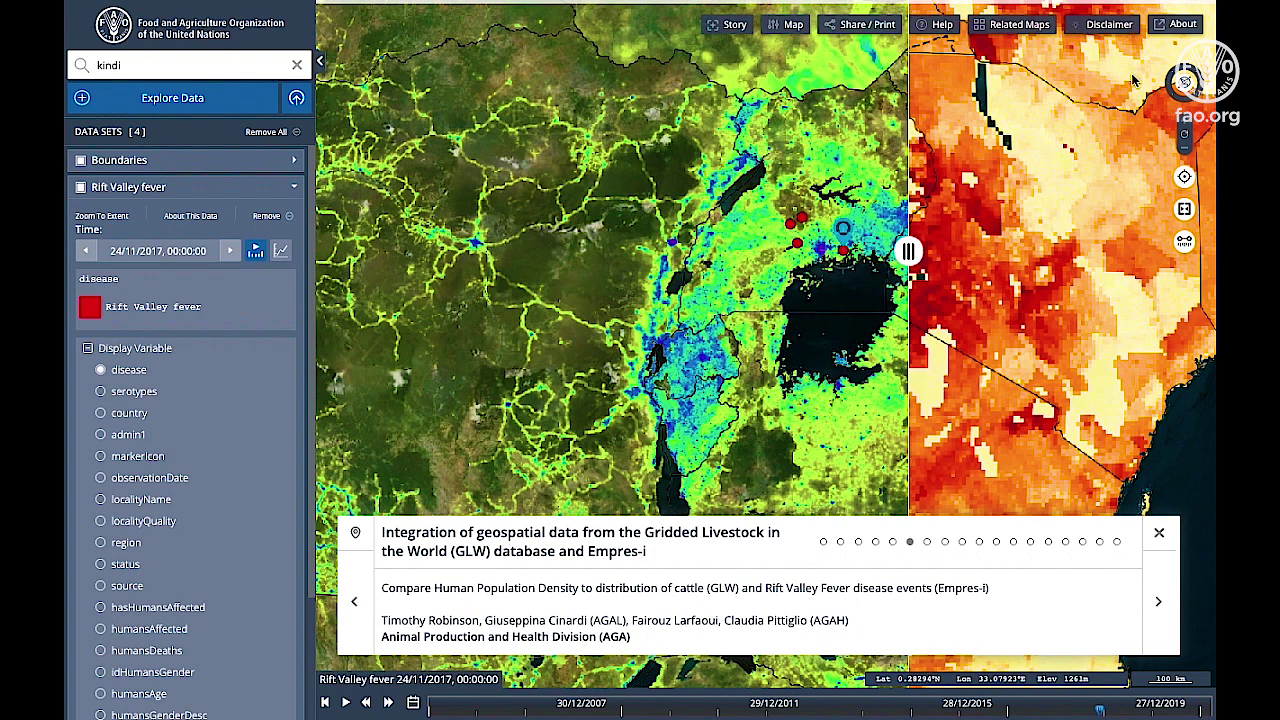
# Open the cattle-versus-chickens scene, widen the chicken side, and read cattle density in eastern India
pyautogui.click(1159, 605)
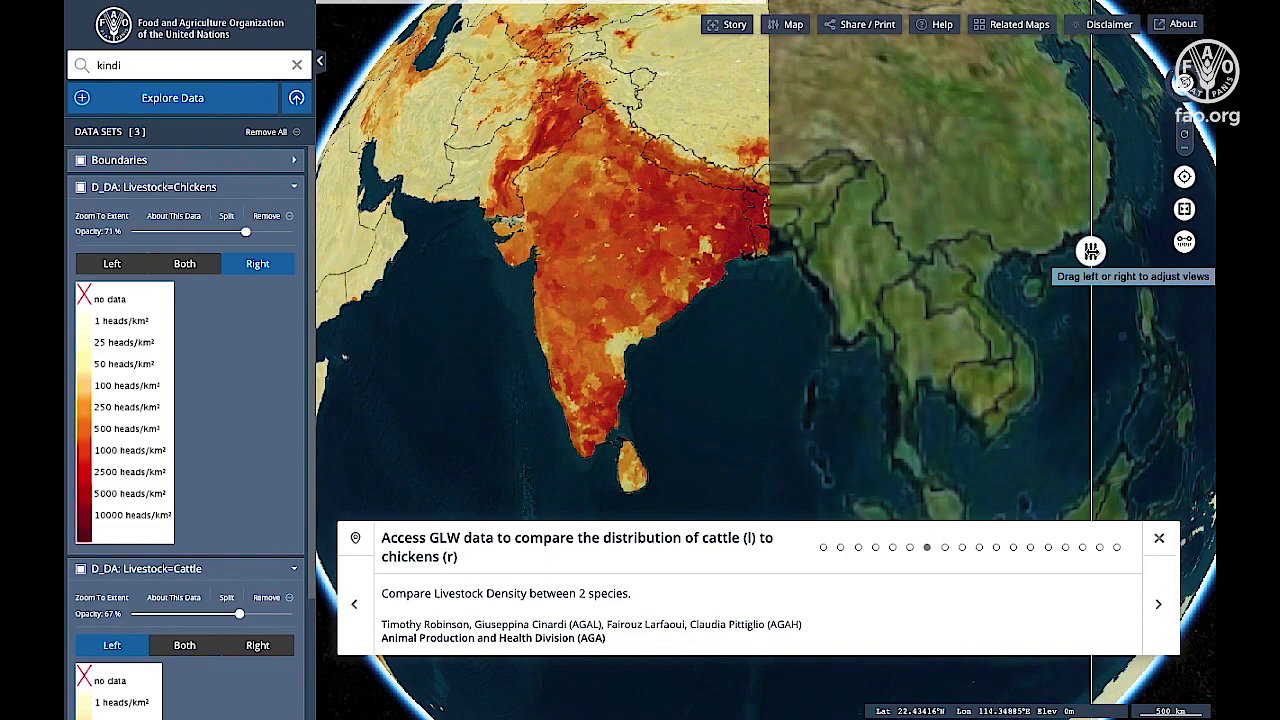
pyautogui.moveTo(1091, 251); pyautogui.dragTo(960, 270)
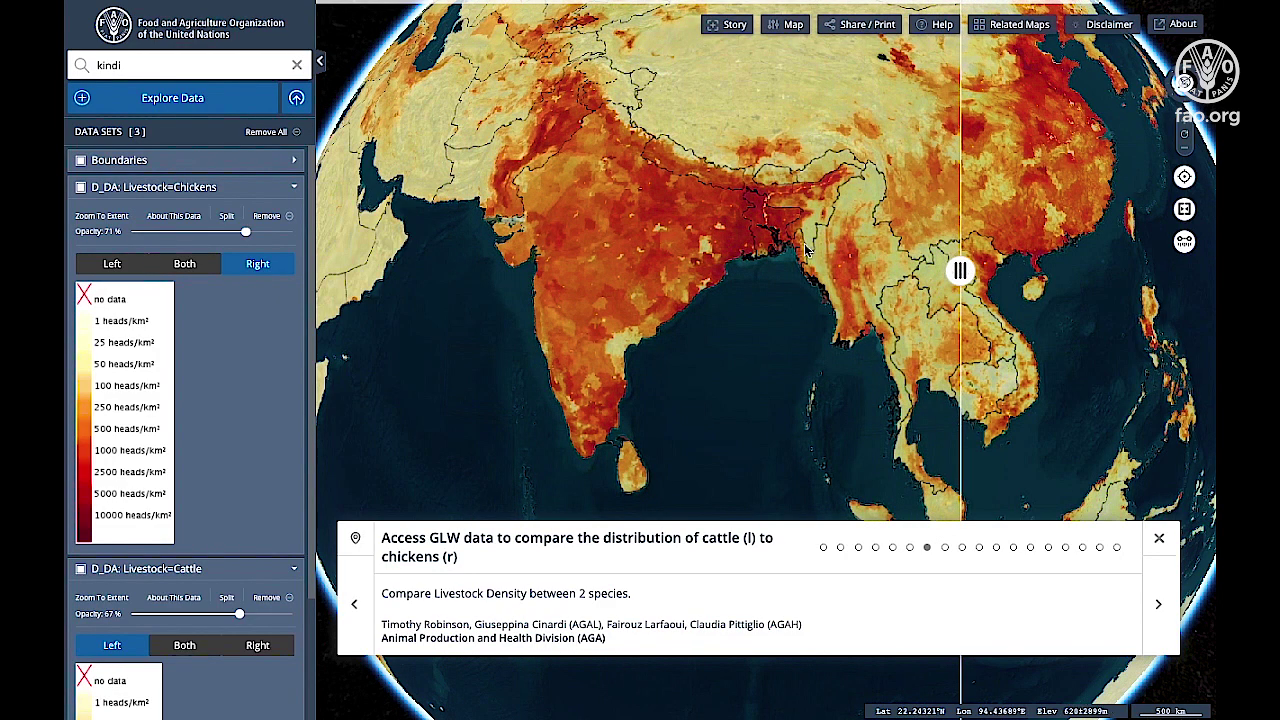
pyautogui.click(740, 237)
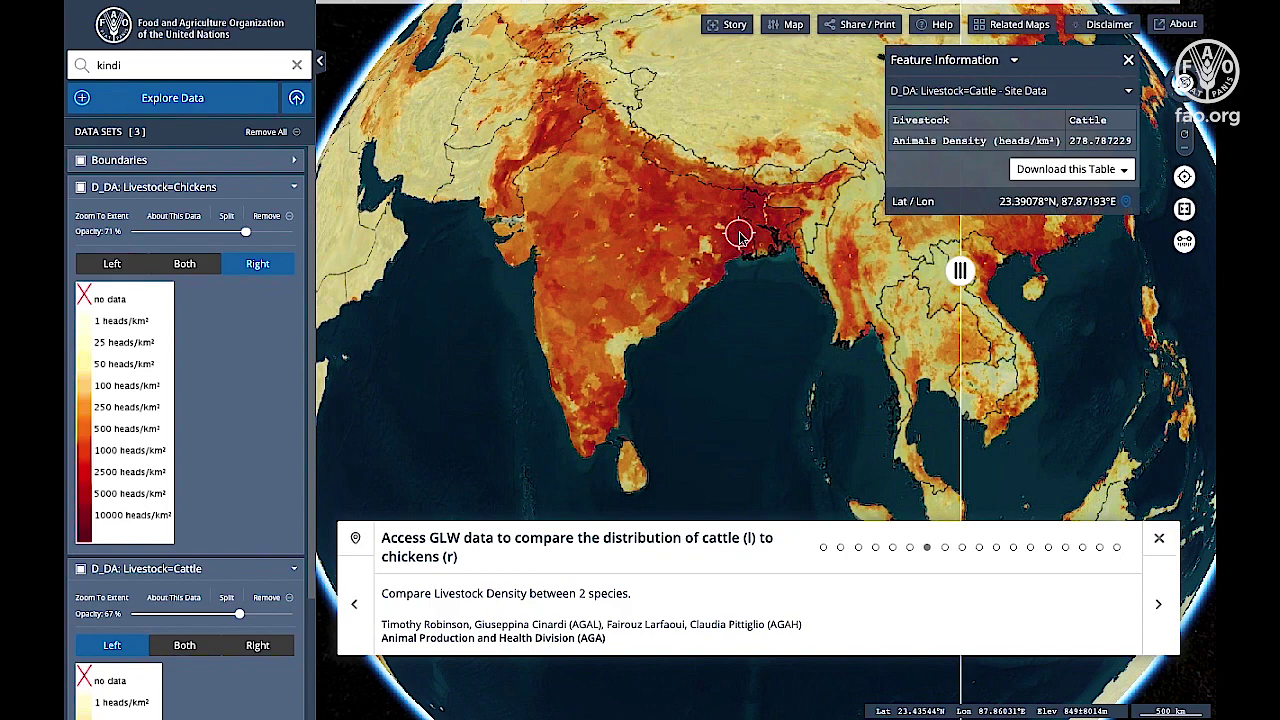
pyautogui.click(1130, 66)
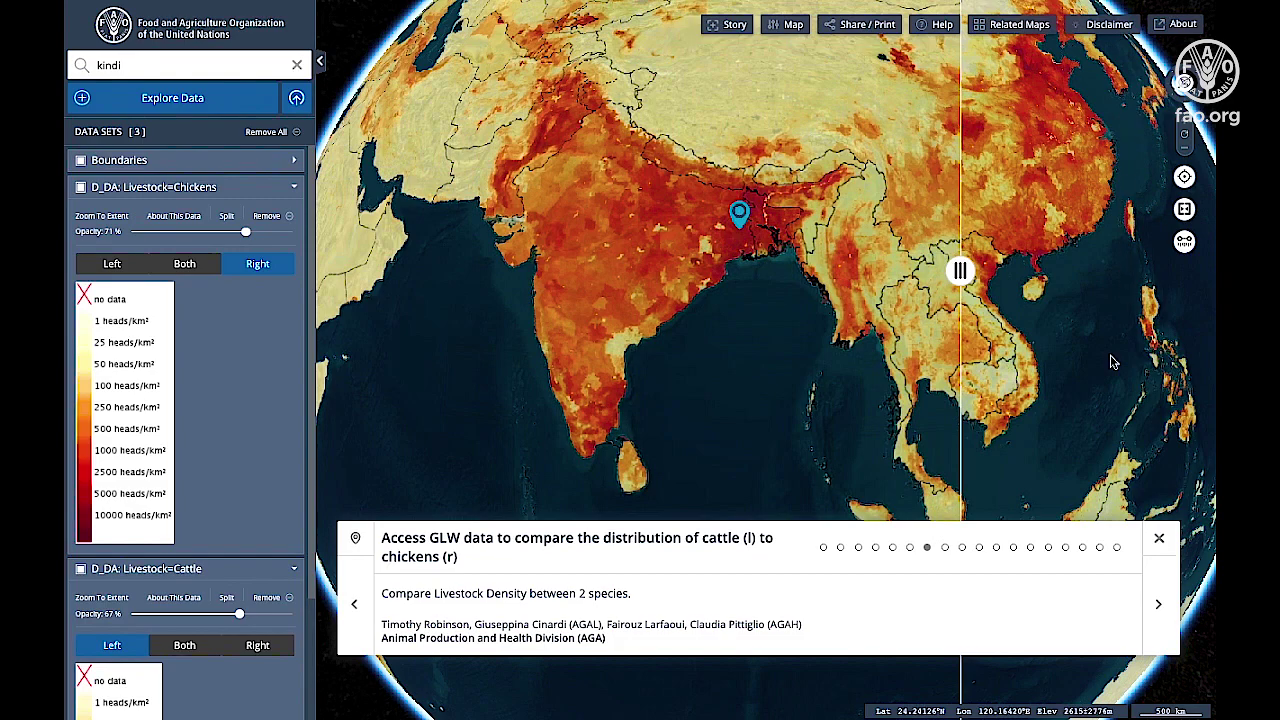
# Open the FAOSTAT soybean scene, show Aggregated Global Production left only, and check Brazil's harvested area
pyautogui.click(1158, 608)
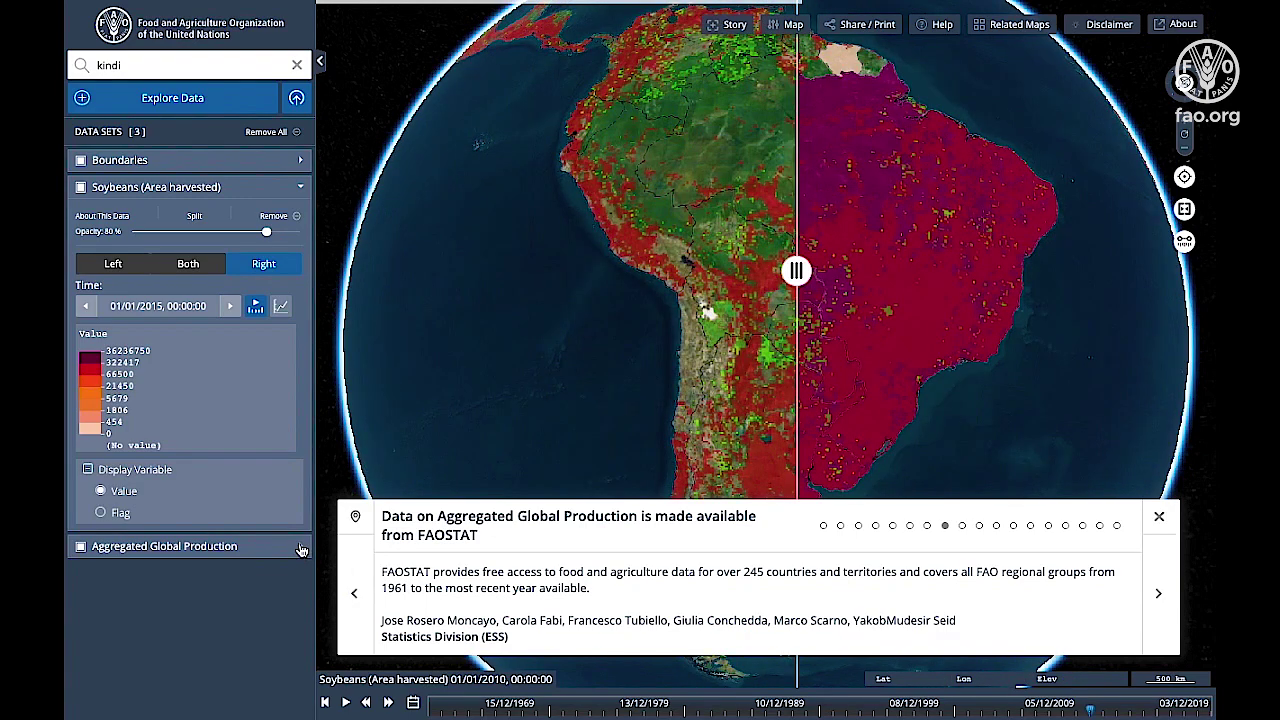
pyautogui.click(110, 625)
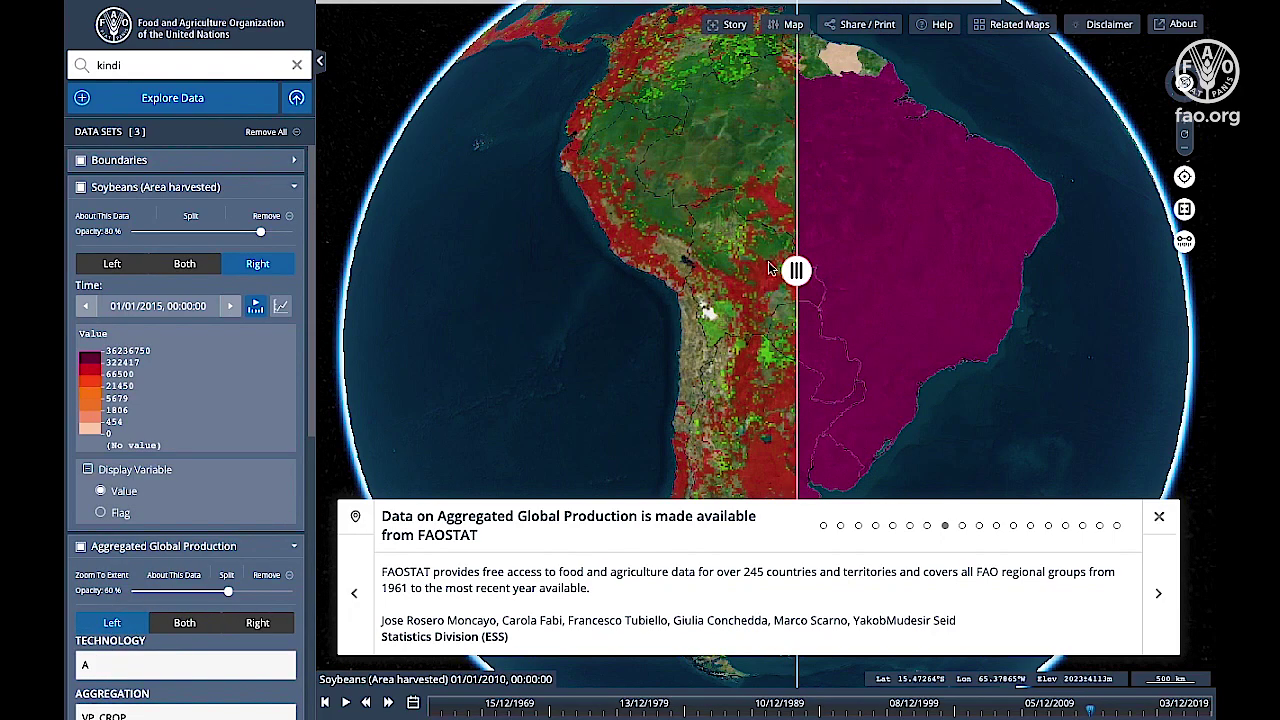
pyautogui.moveTo(796, 270); pyautogui.dragTo(528, 226)
pyautogui.click(1003, 215)
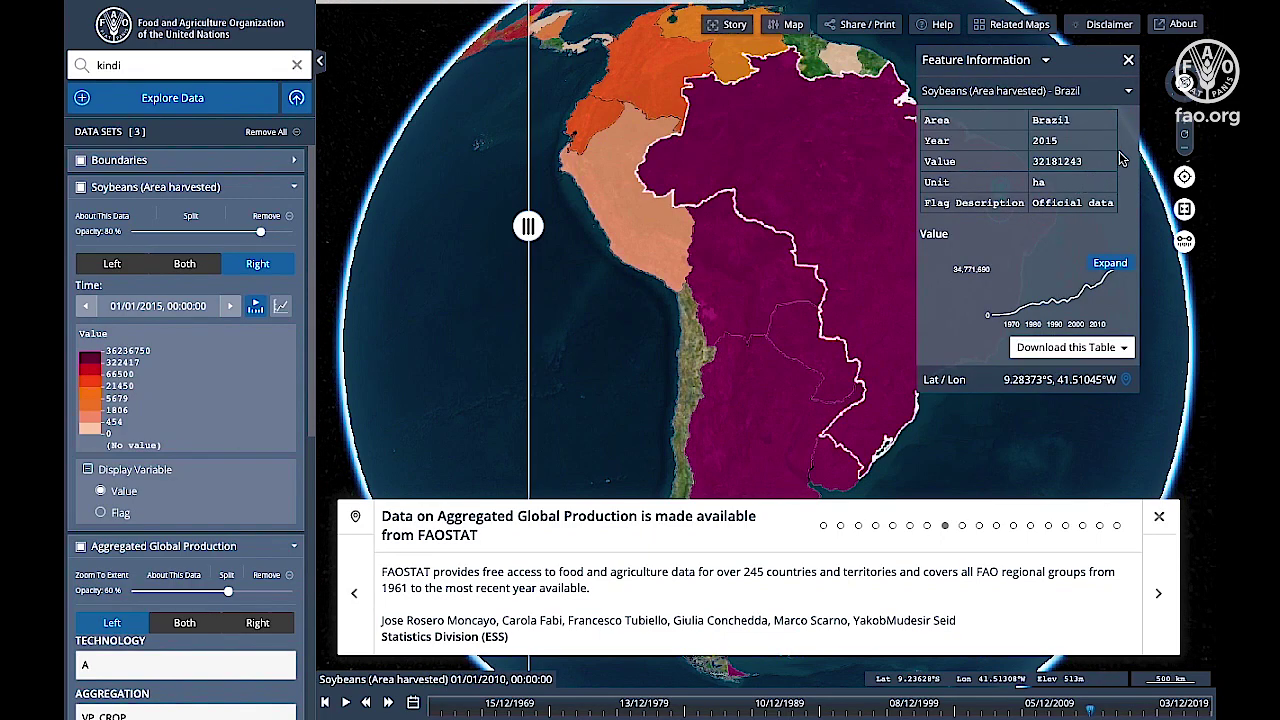
pyautogui.click(1131, 67)
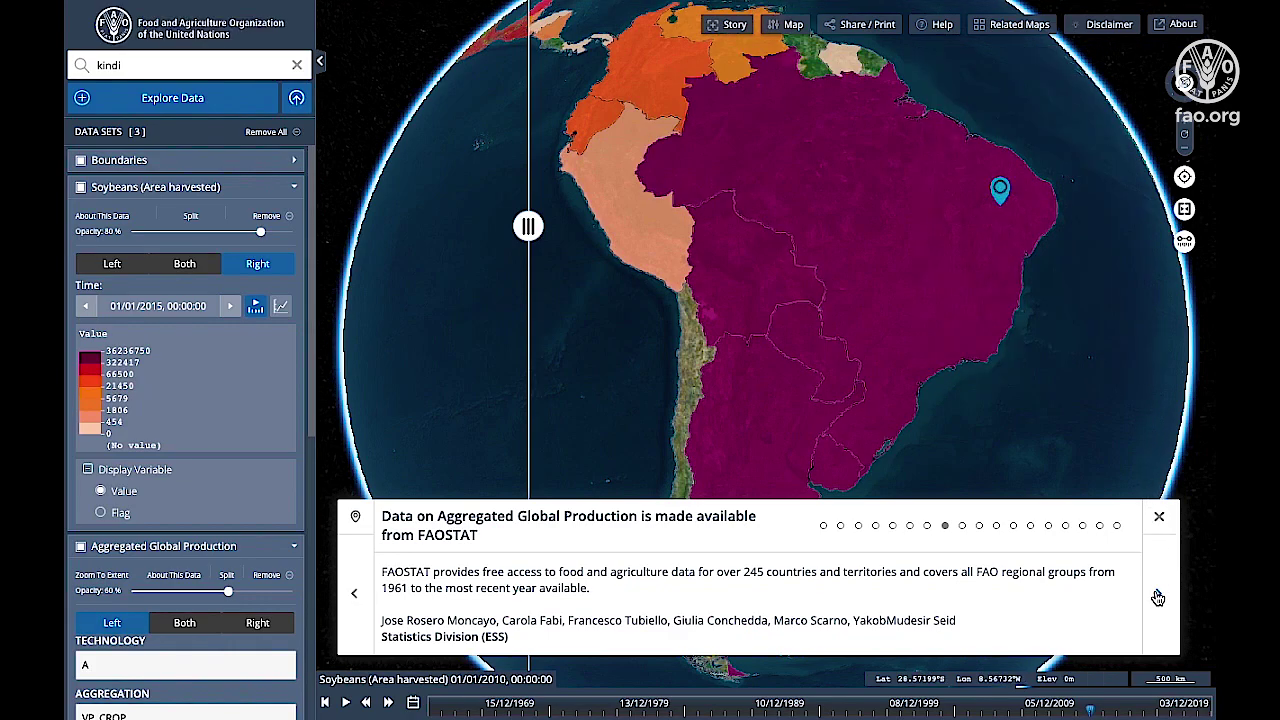
# Advance to the 2010 maize production scene and drag the split left to widen the FAOSTAT side
pyautogui.click(1157, 597)
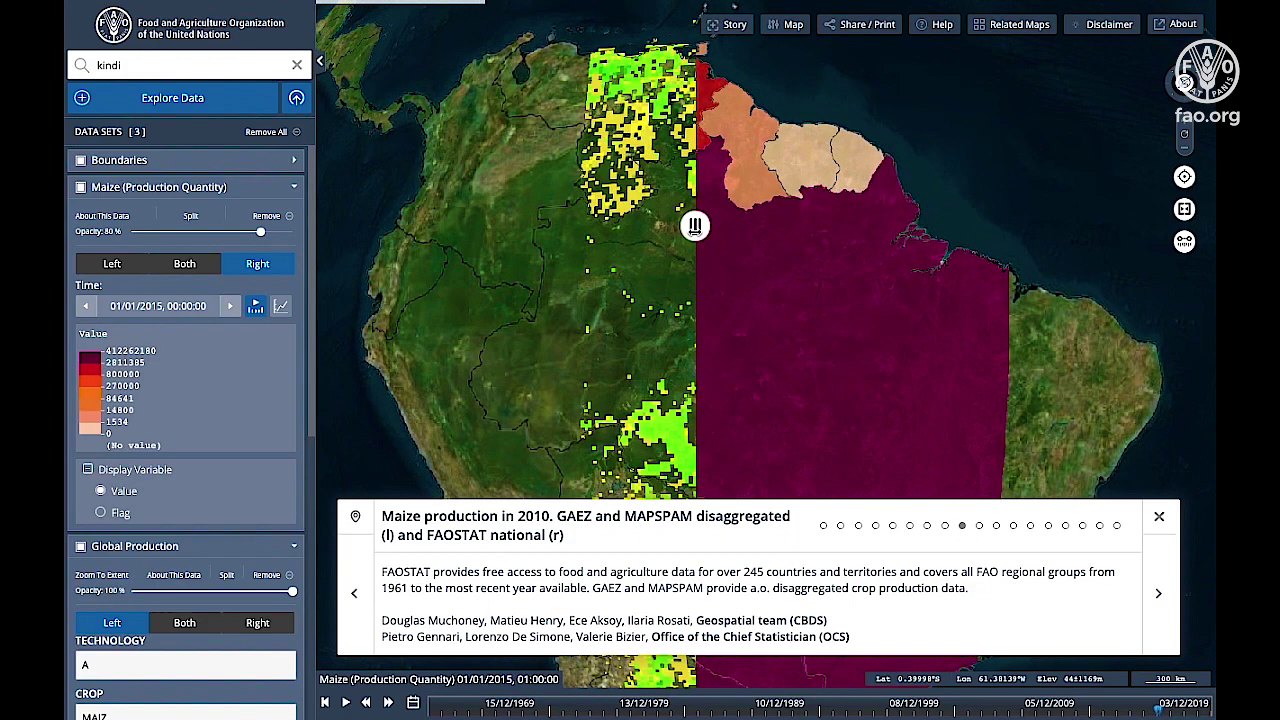
pyautogui.moveTo(696, 226); pyautogui.dragTo(568, 233)
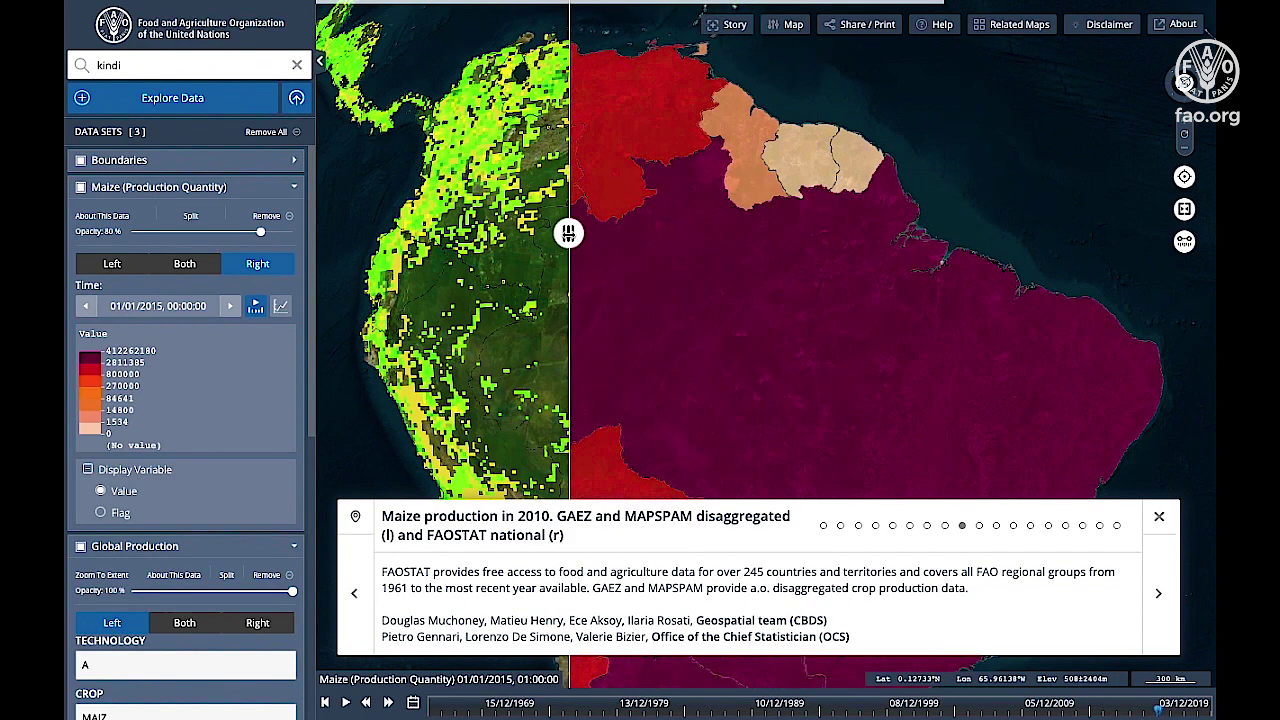
# Inspect the Caribbean roughshark and reef octopus polygons in the fisheries scene, then advance to soil carbon
pyautogui.click(1158, 600)
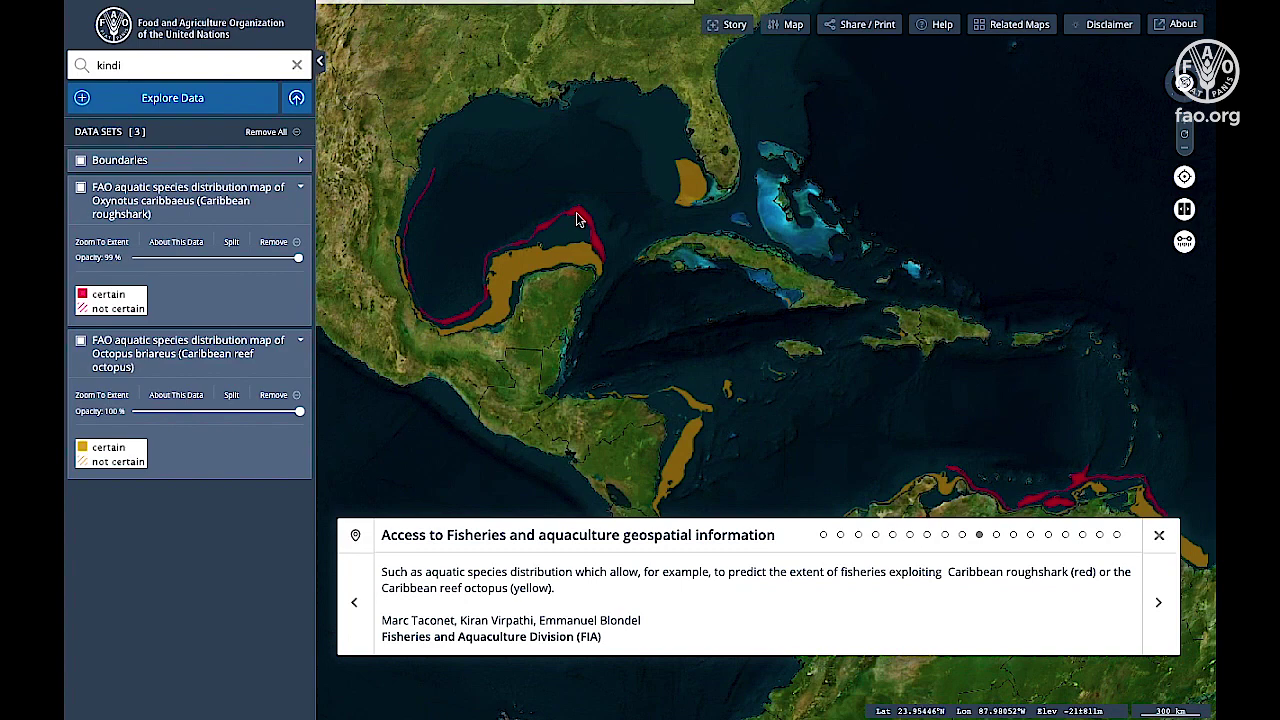
pyautogui.click(577, 219)
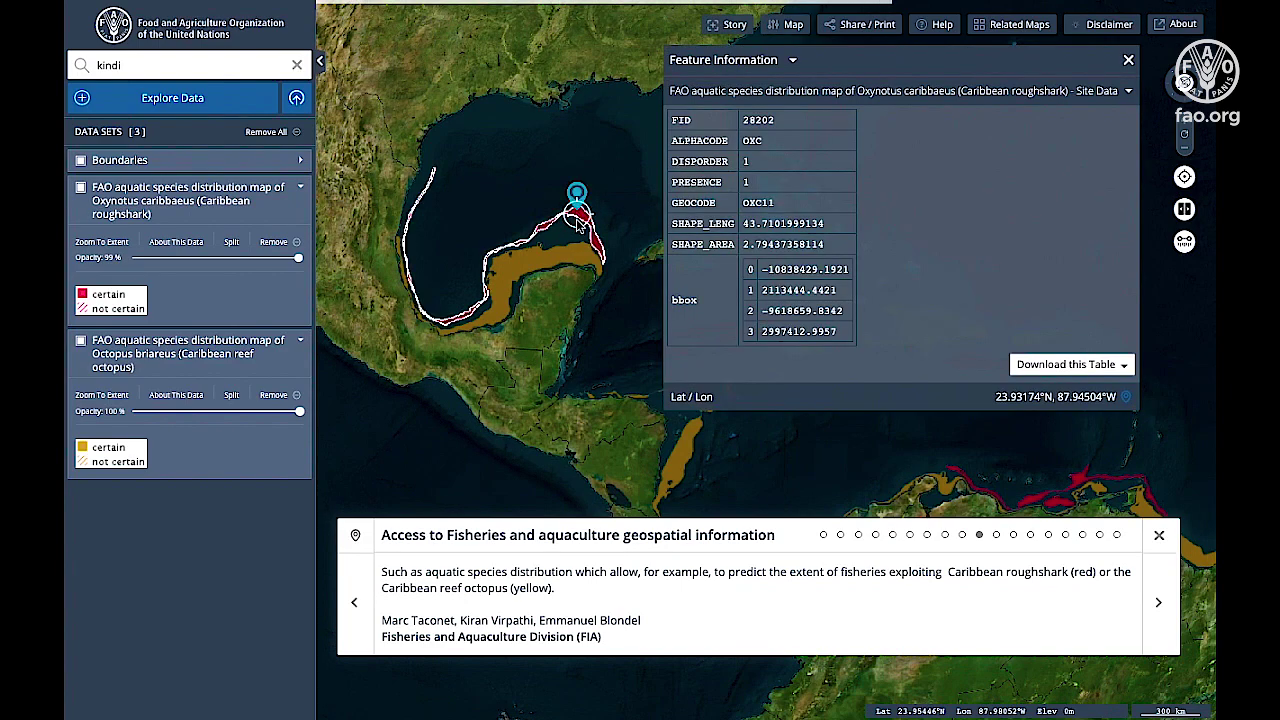
pyautogui.click(575, 258)
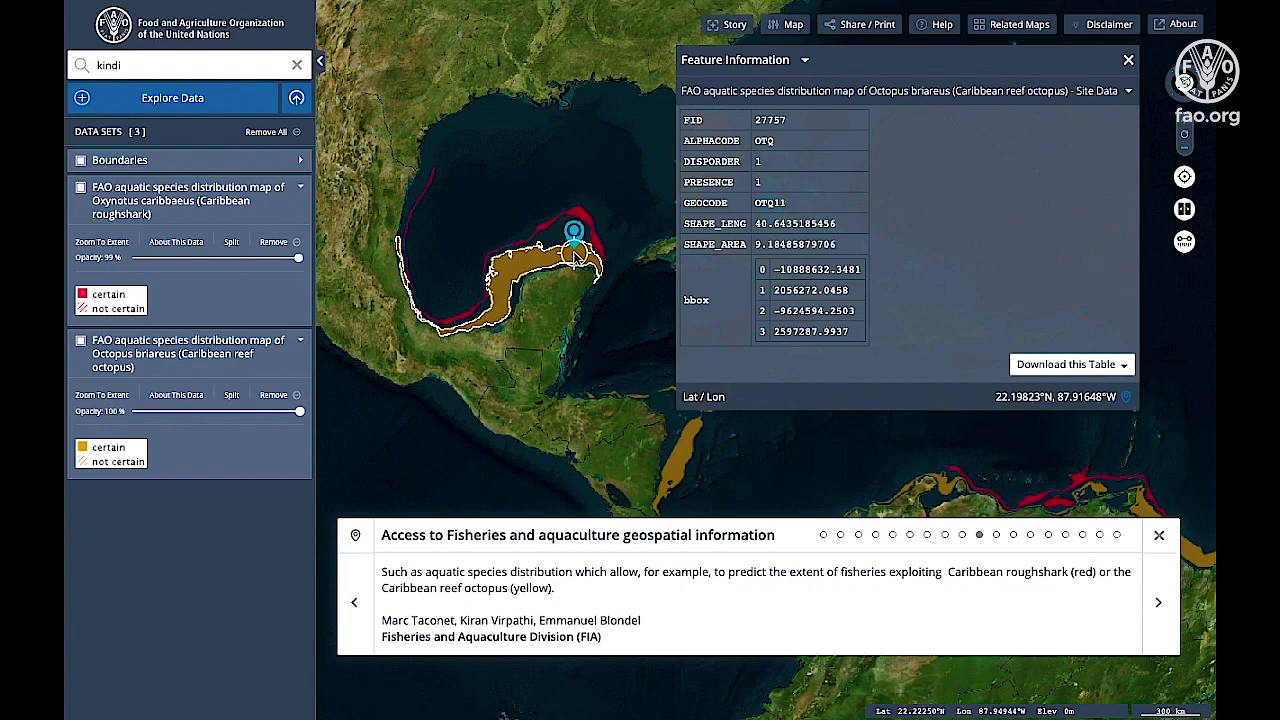
pyautogui.click(1129, 62)
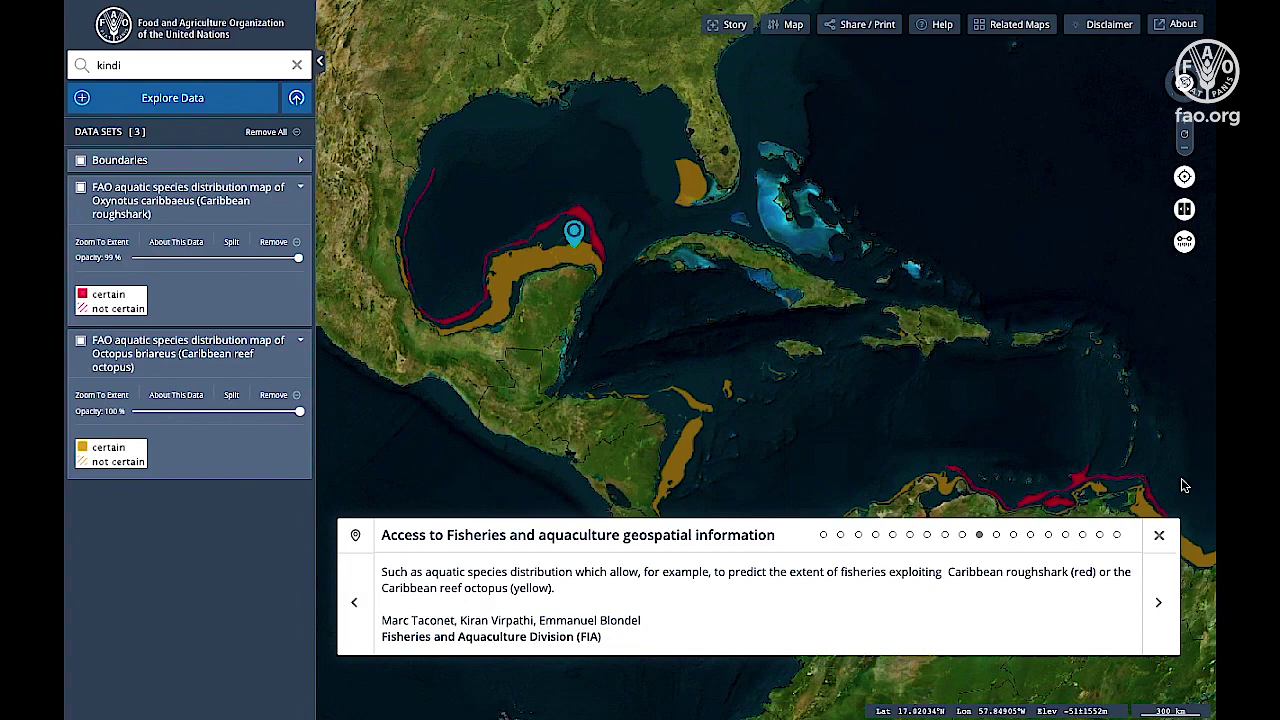
pyautogui.click(1159, 605)
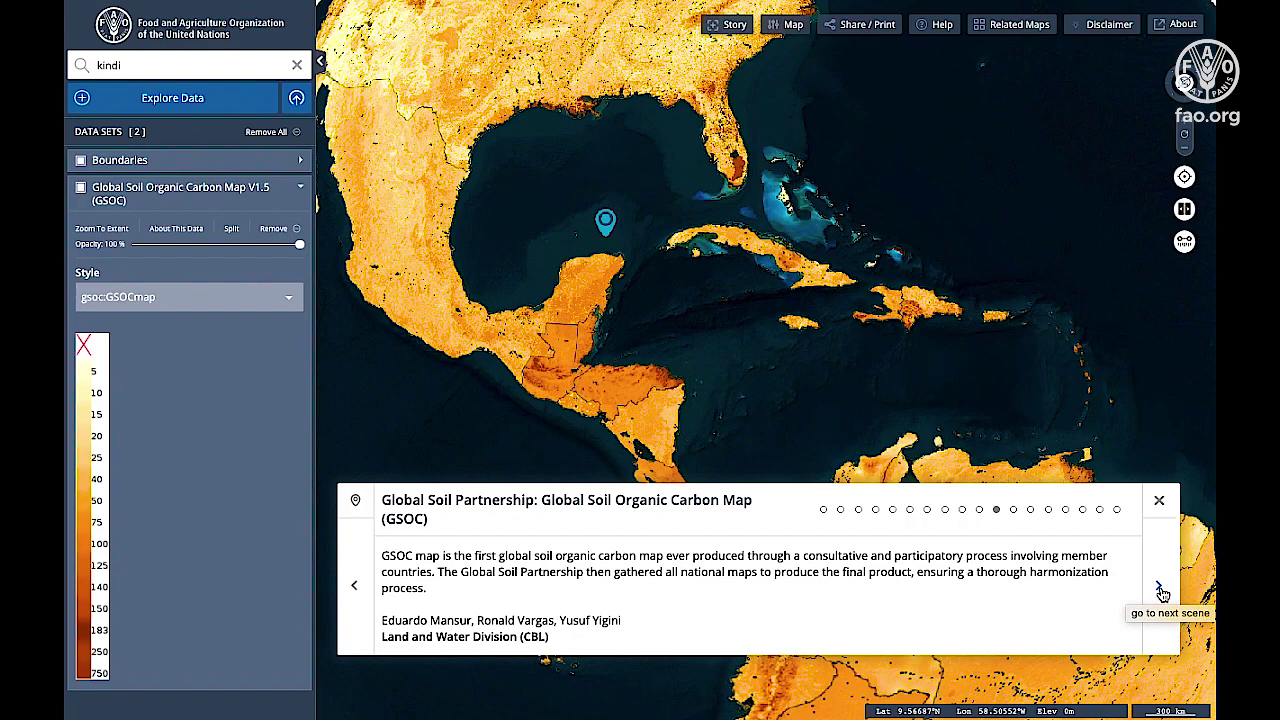
# Advance to the DR Congo forest monitoring scene, inspect a road's attributes, then move to ecoregions
pyautogui.click(1160, 591)
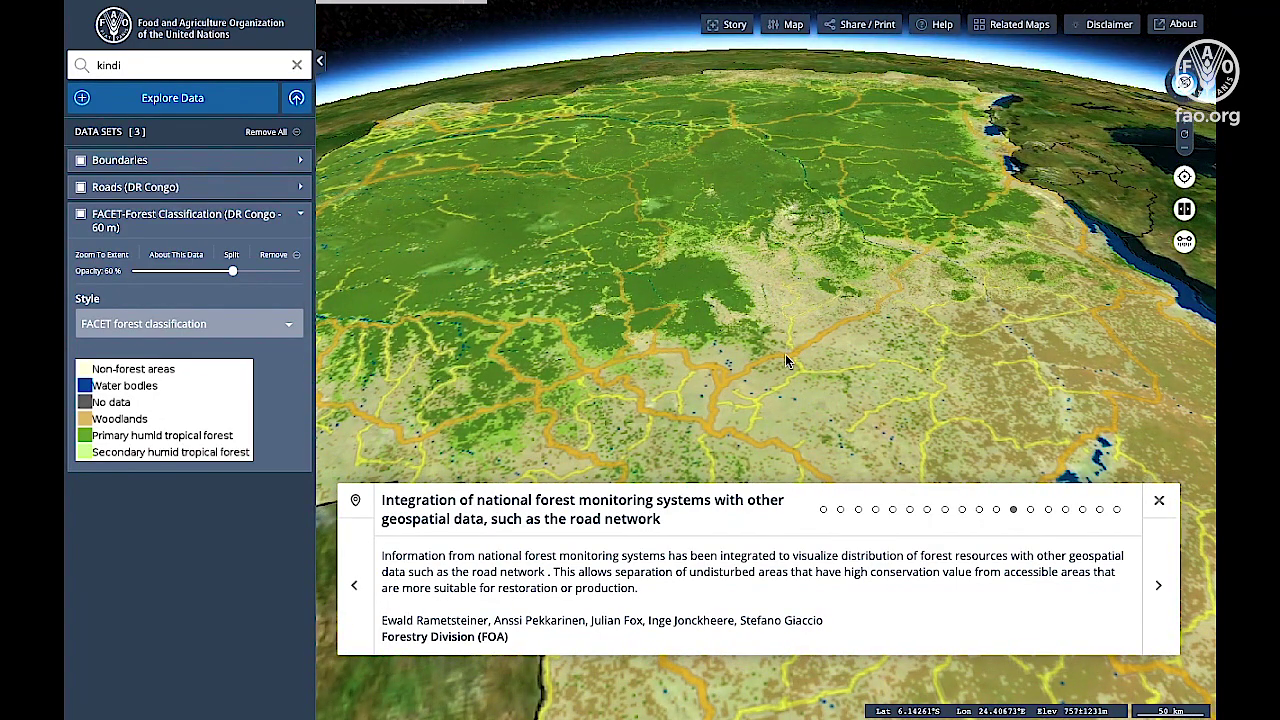
pyautogui.click(786, 355)
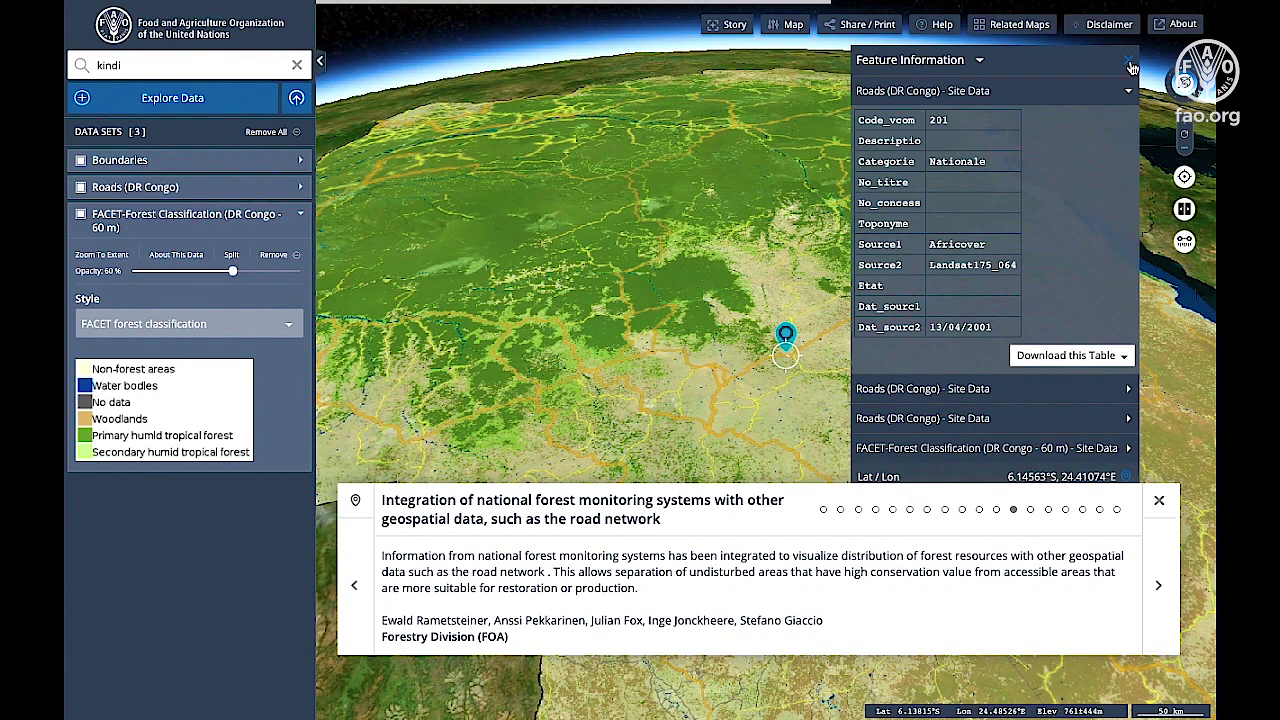
pyautogui.click(1158, 586)
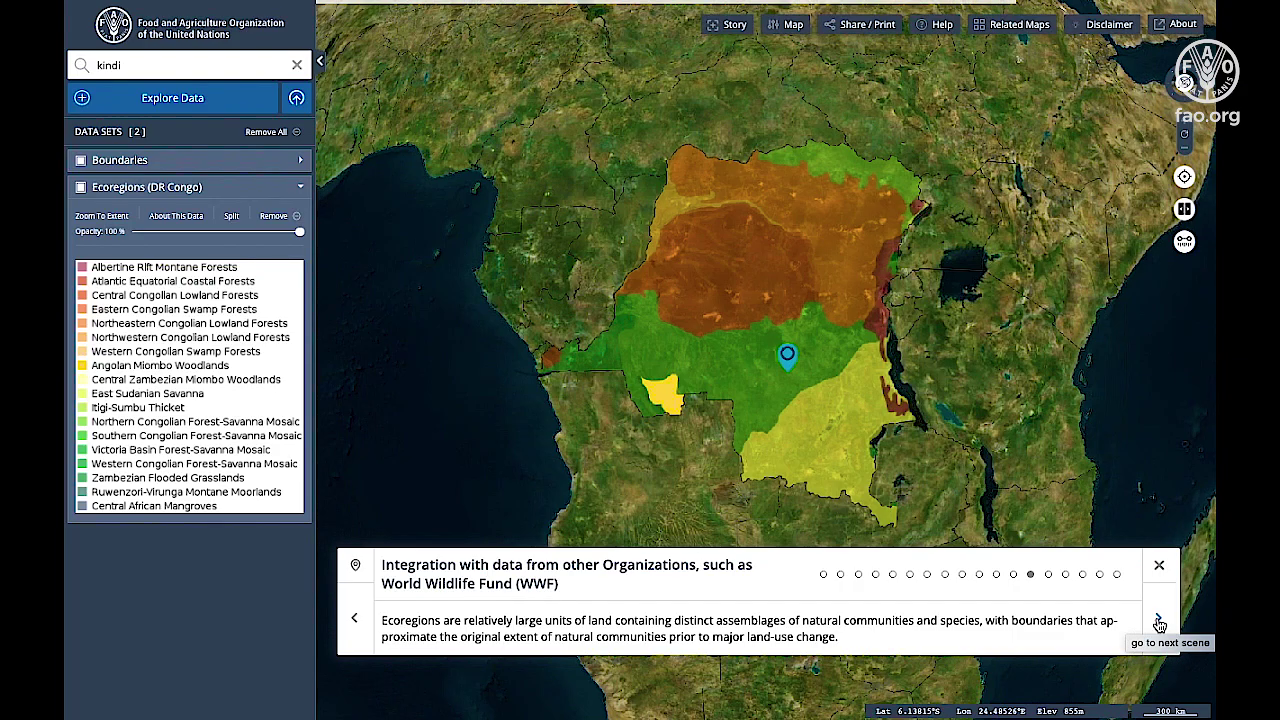
# Advance through the Global Roads Inventory scene to the 2008–2019 stable lights scene
pyautogui.click(1159, 622)
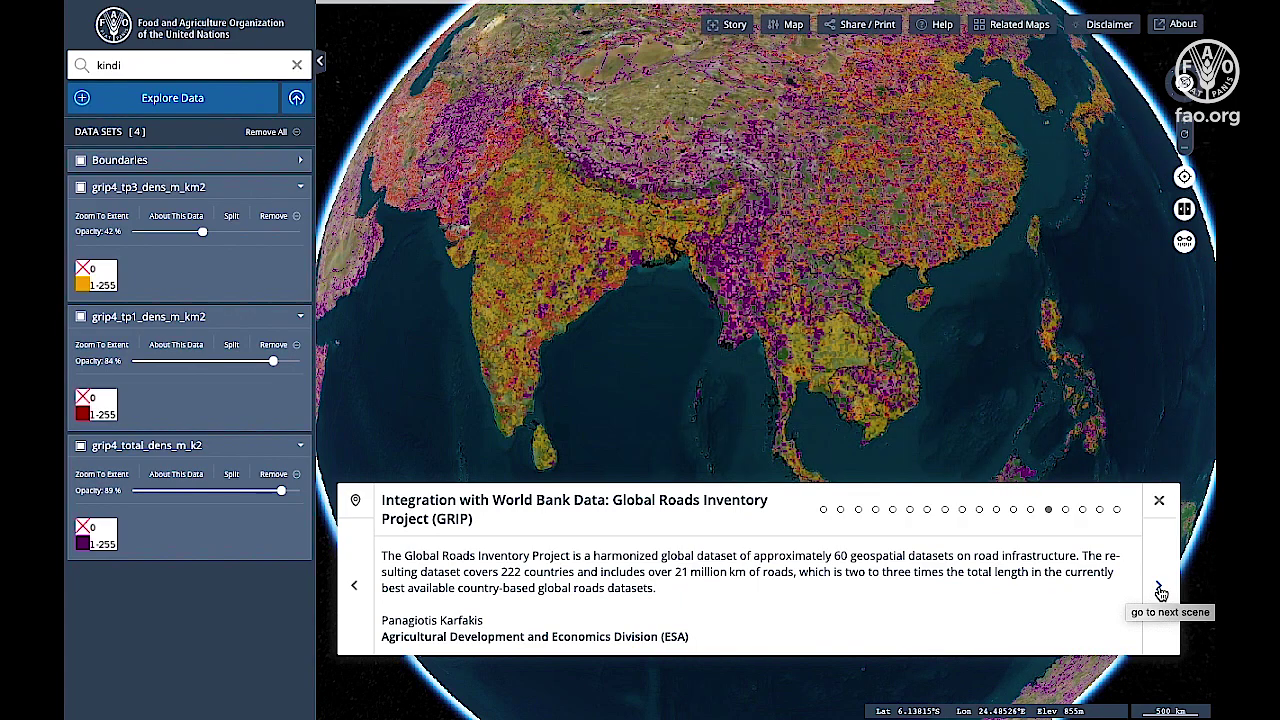
pyautogui.click(1160, 590)
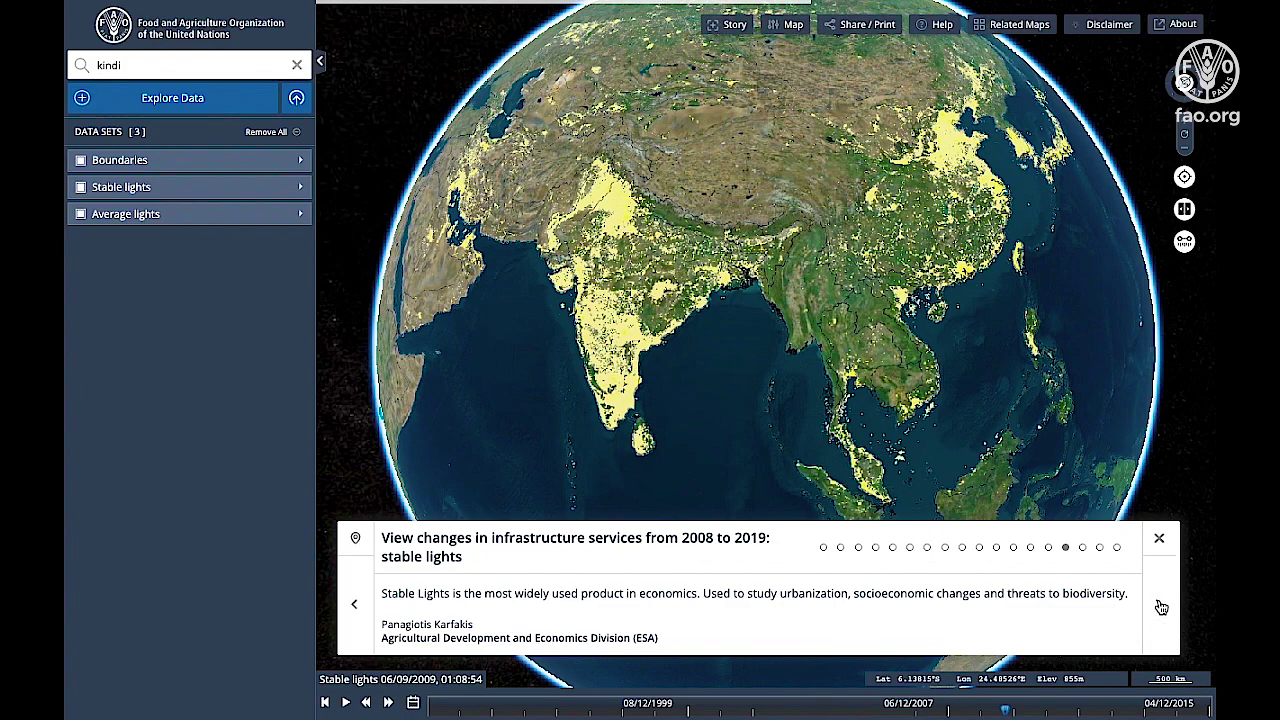
# Open the CHIRPS precipitation scene, shift the April 2018/2019 swipe divider, and query one point's April 2018 rainfall
pyautogui.click(1161, 607)
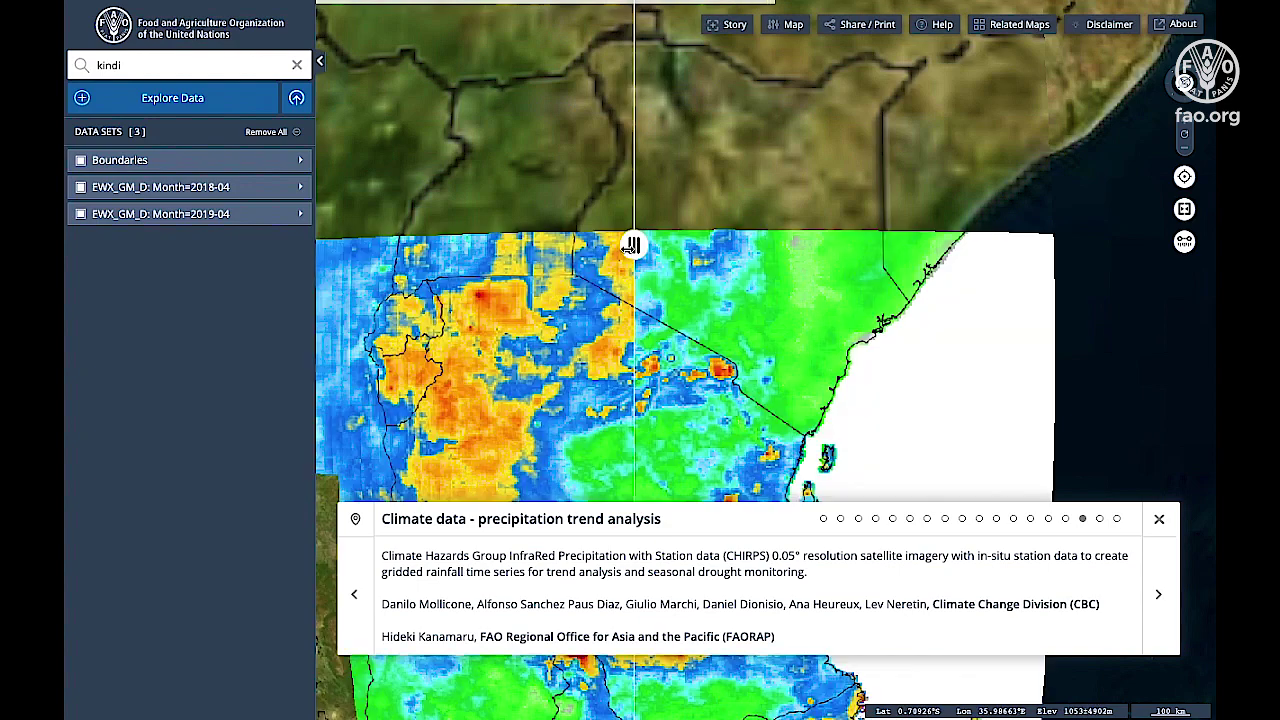
pyautogui.moveTo(634, 245); pyautogui.dragTo(794, 258)
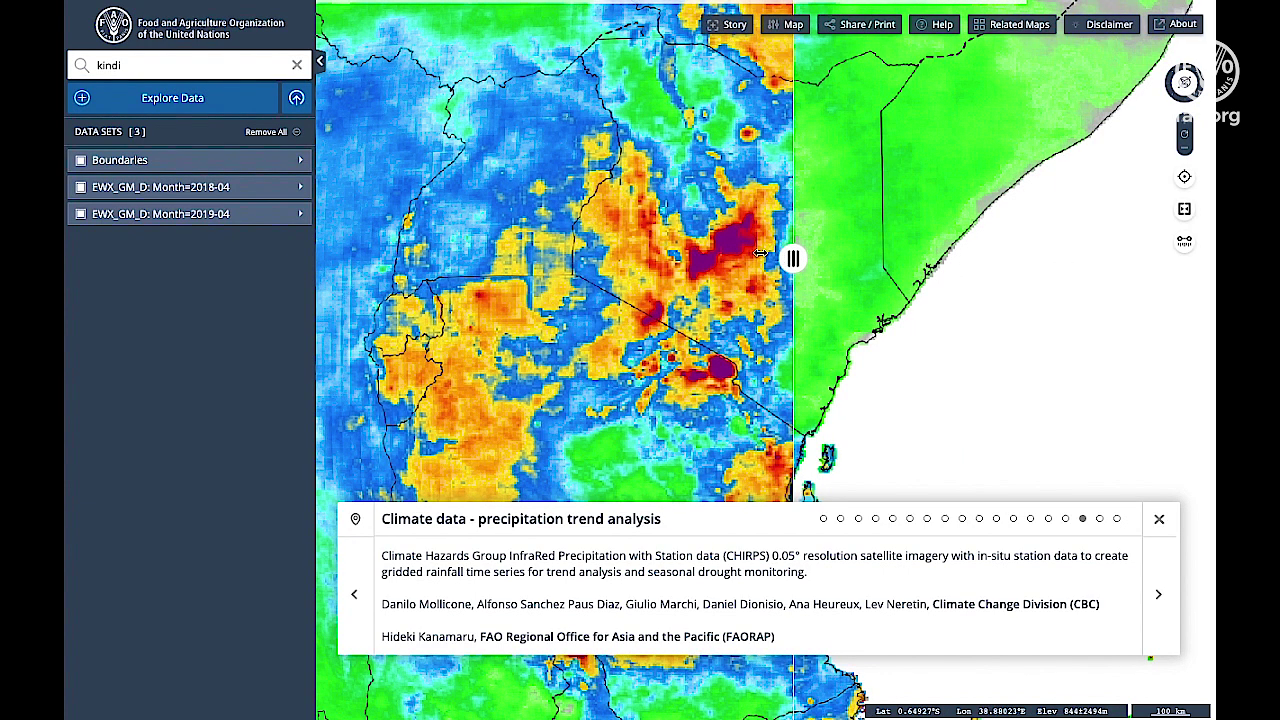
pyautogui.click(741, 248)
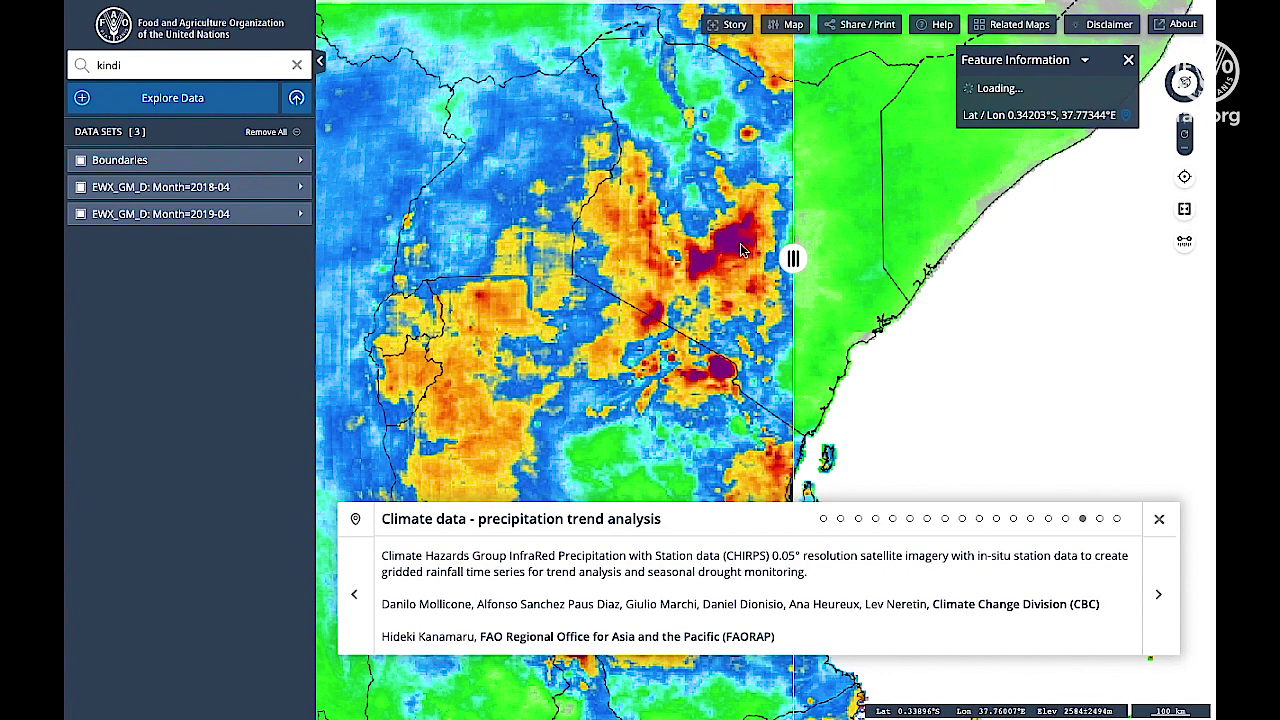
pyautogui.click(1129, 63)
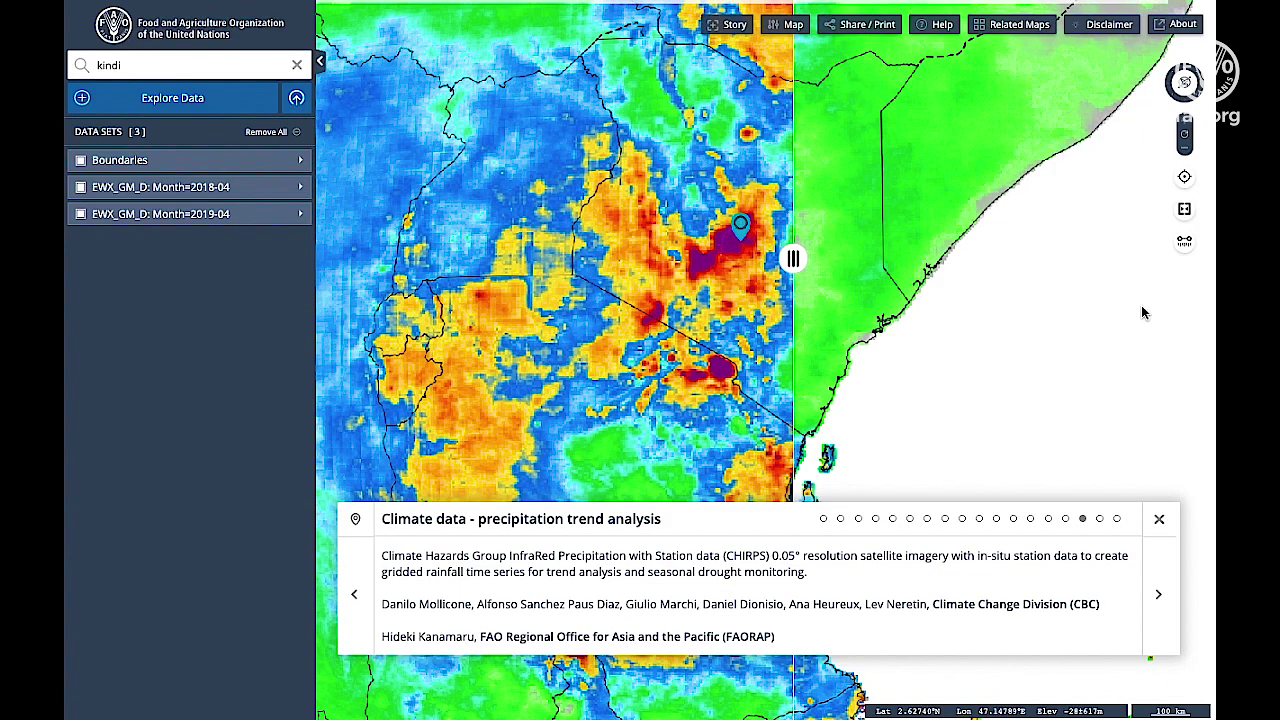
# Advance past the crop phenology scene to the final 'Hand-in-Hand: Next Steps' scene
pyautogui.click(1159, 598)
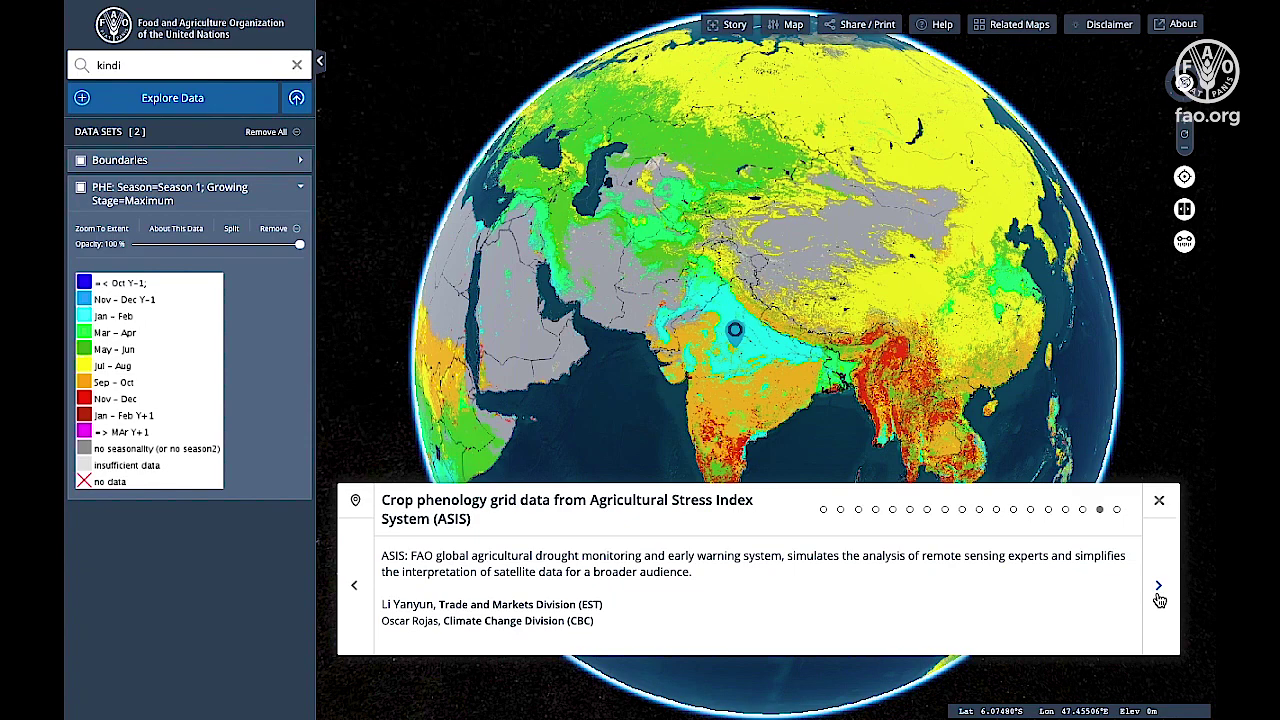
pyautogui.click(1159, 597)
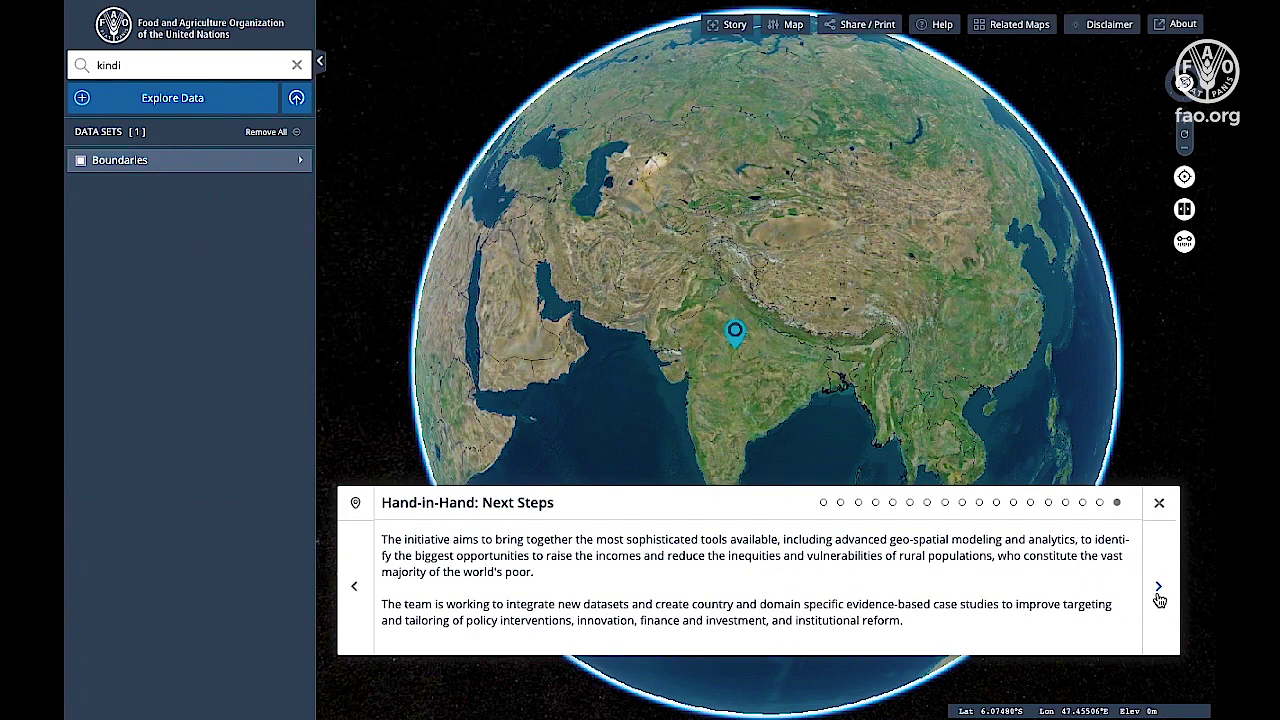